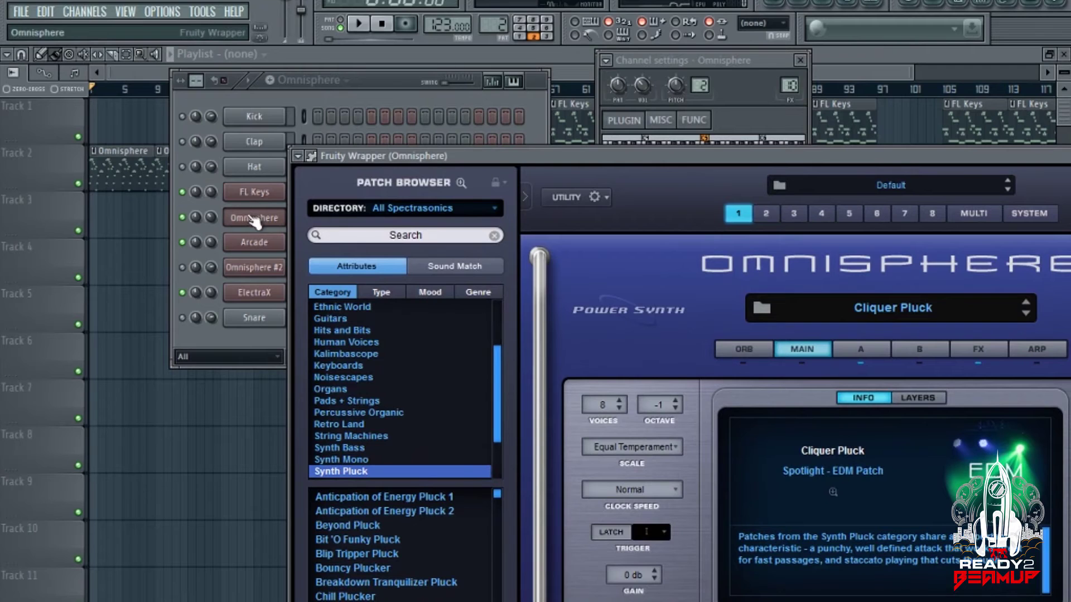
- Rename the Omnisphere channel to "Cliquer Pluck"
right_click(282, 217)
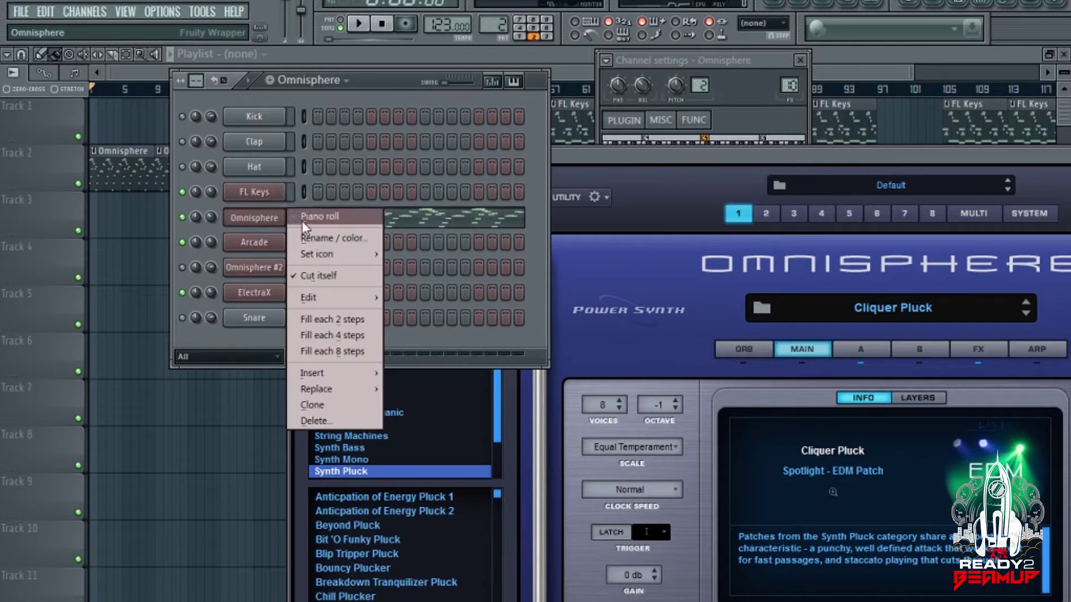
click(320, 237)
text(Cli)
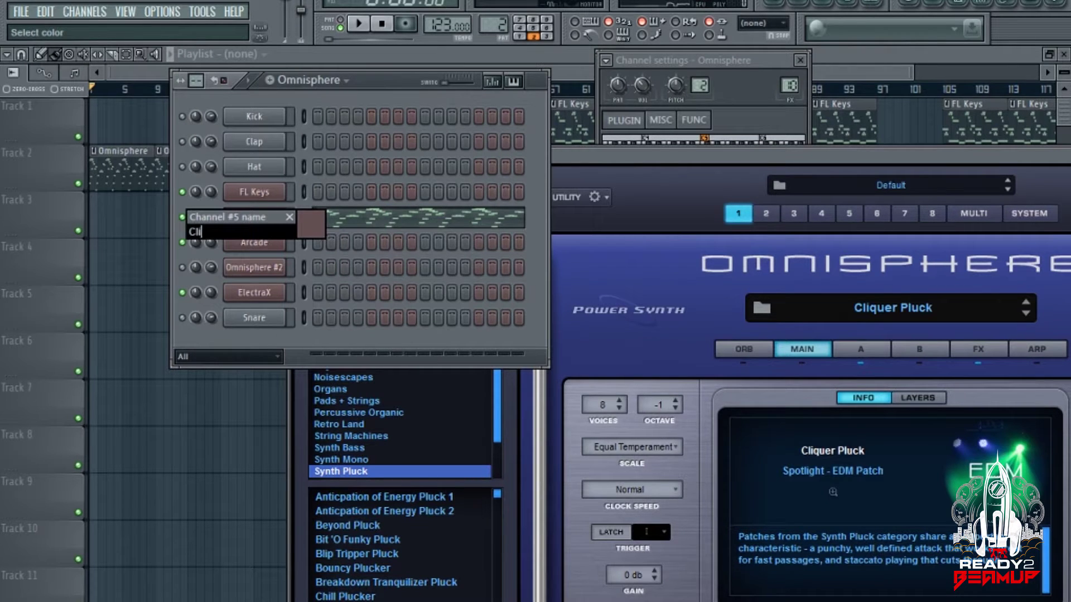
text(quer)
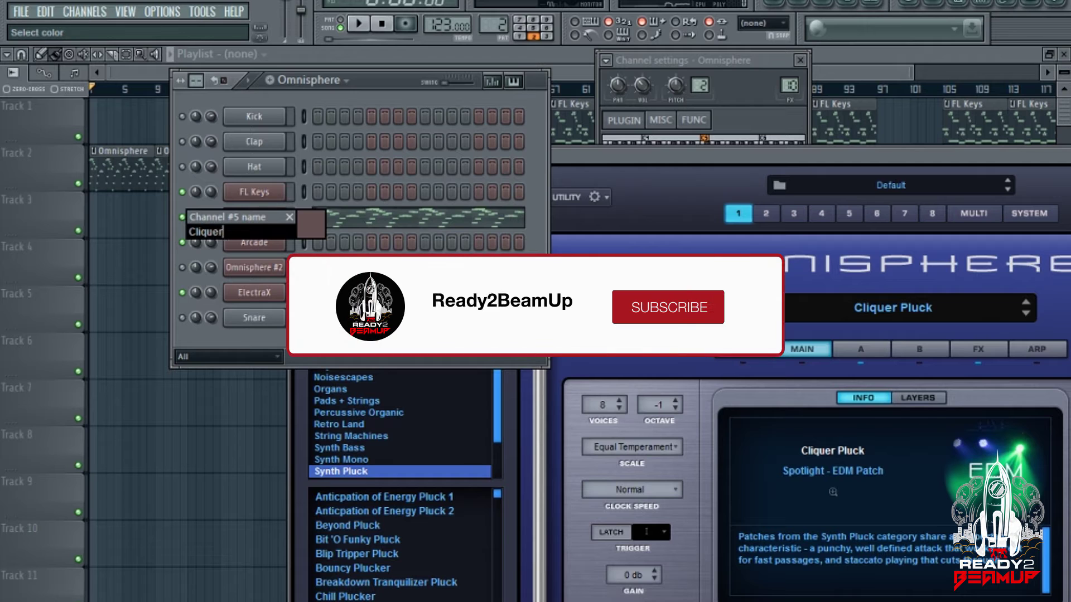
text( Pluck)
key(Return)
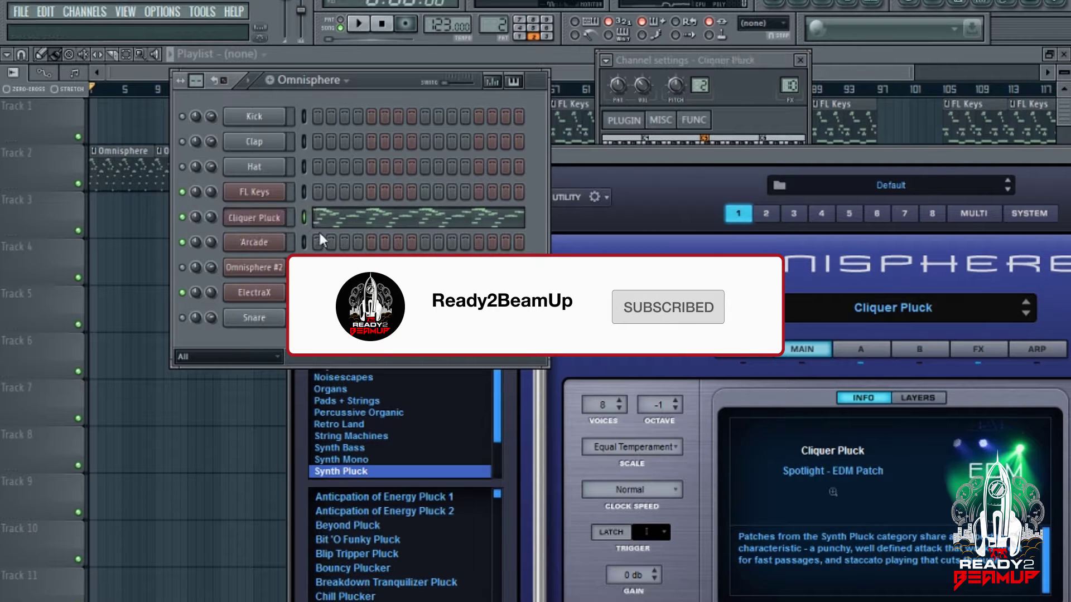
- Check which sounds are loaded in the Omnisphere #2 and ElectraX instruments
click(272, 262)
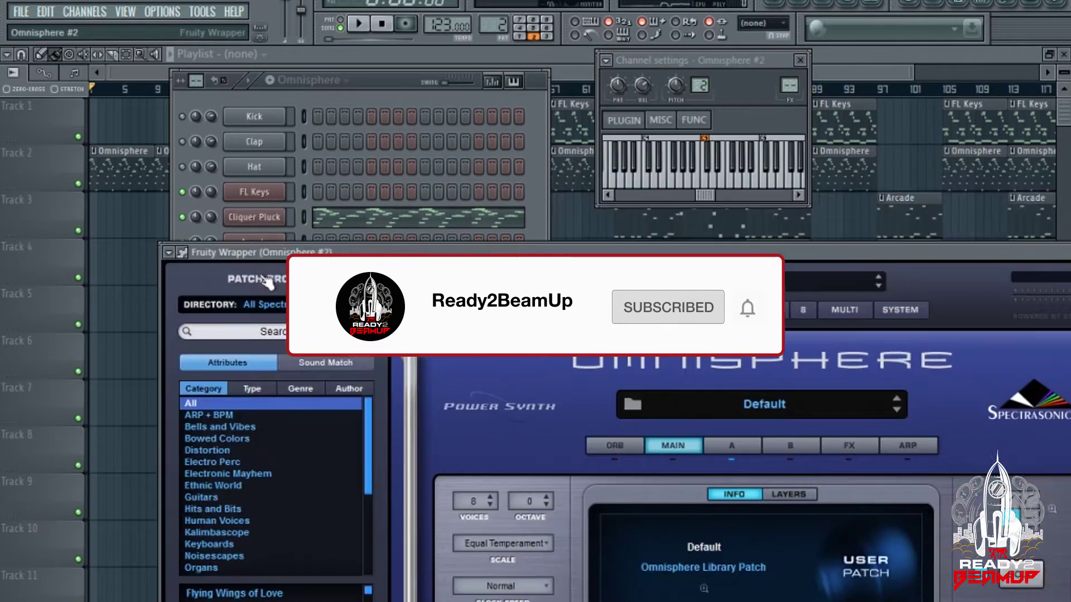
drag(329, 252, 557, 153)
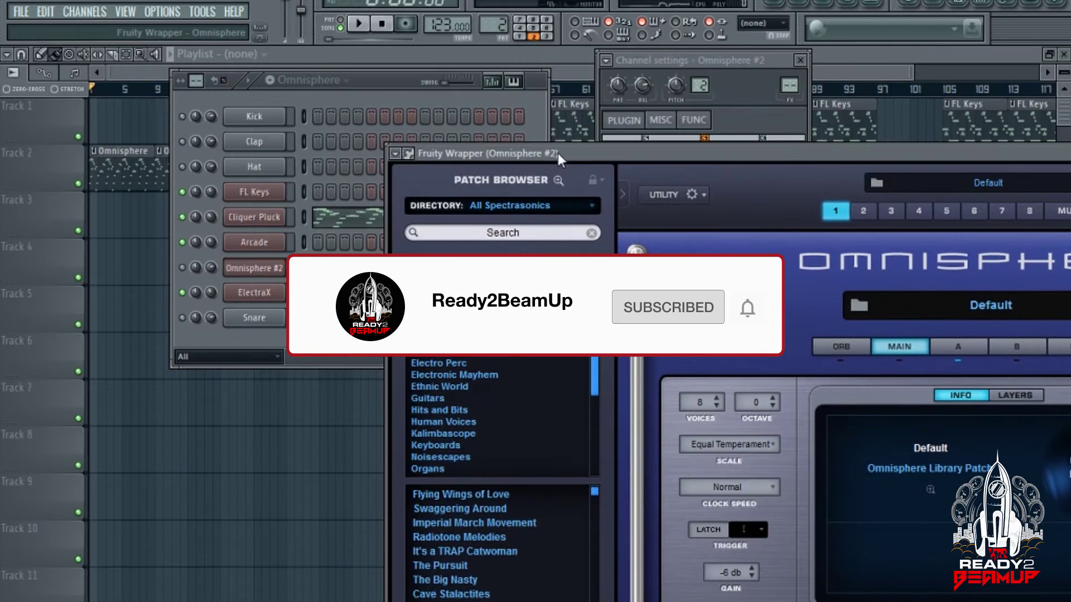
click(254, 301)
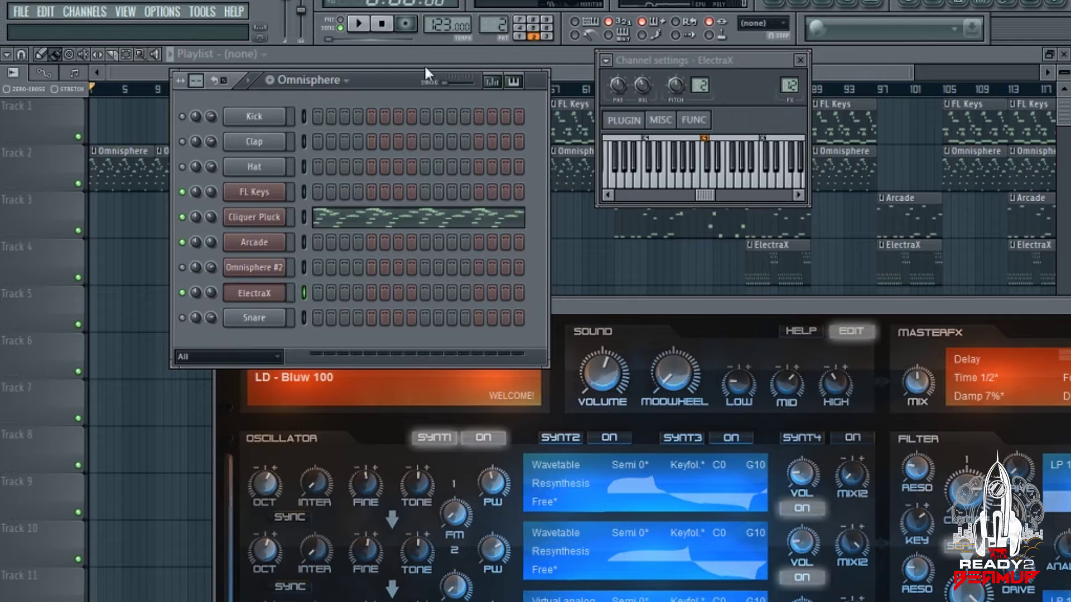
- Show the whole Cliquer Pluck pattern in the piano roll and play it
click(248, 218)
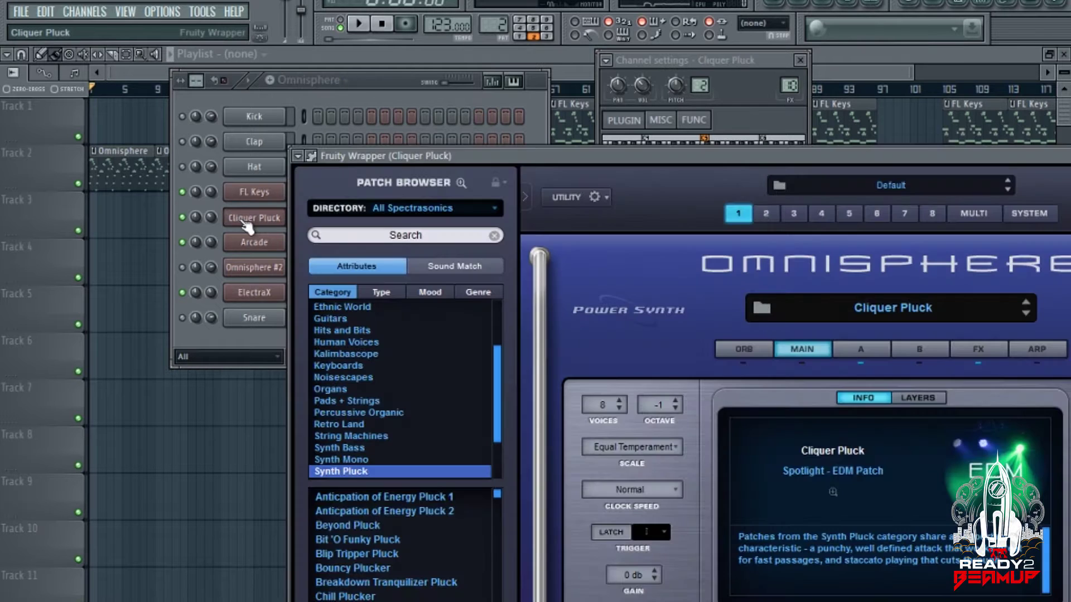
click(532, 126)
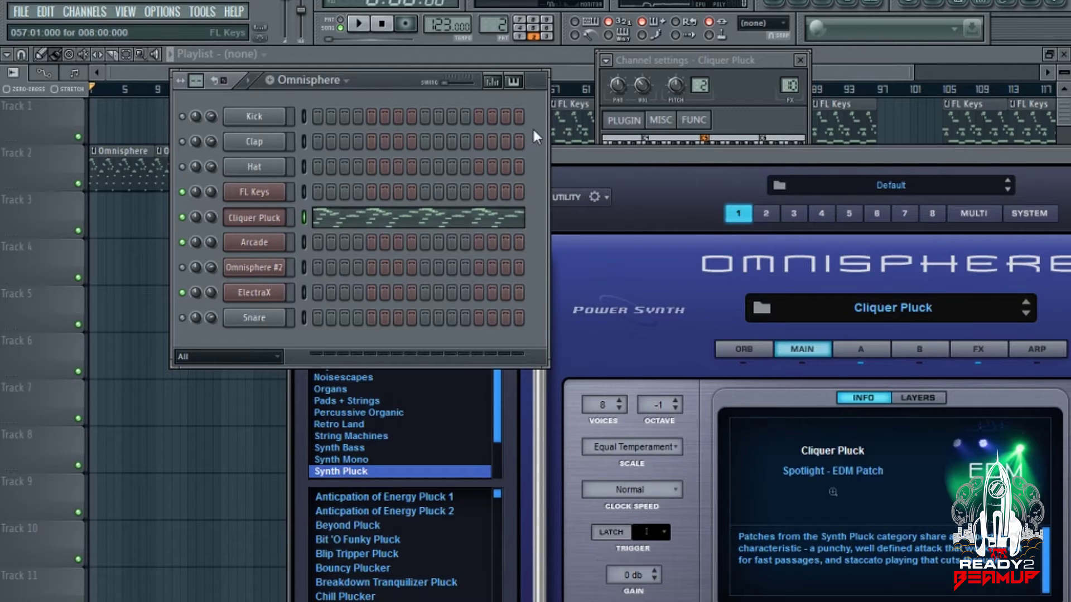
click(347, 232)
drag(209, 73, 834, 74)
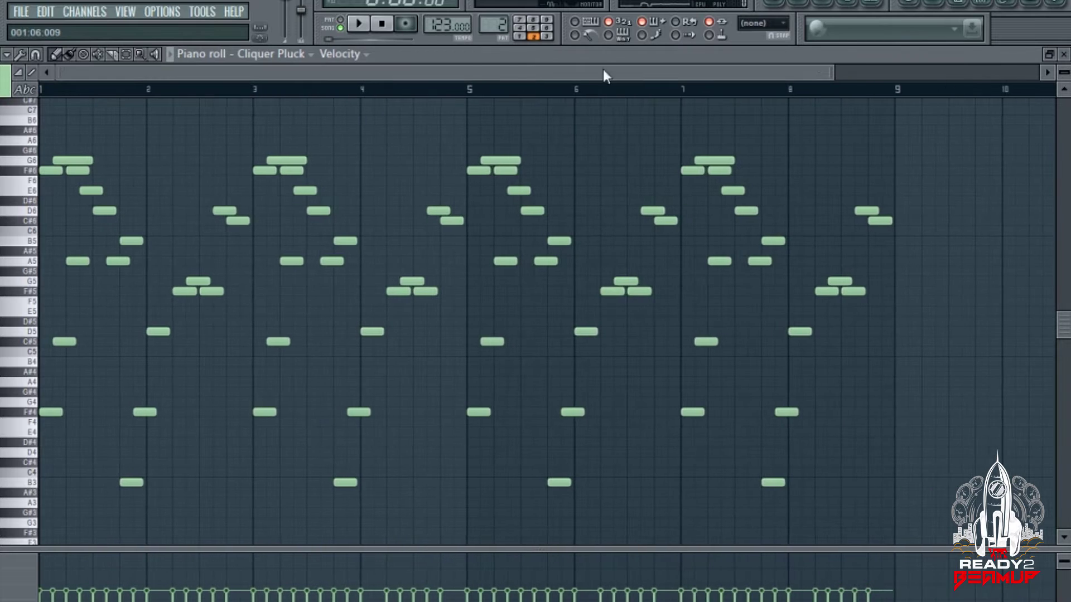
click(355, 26)
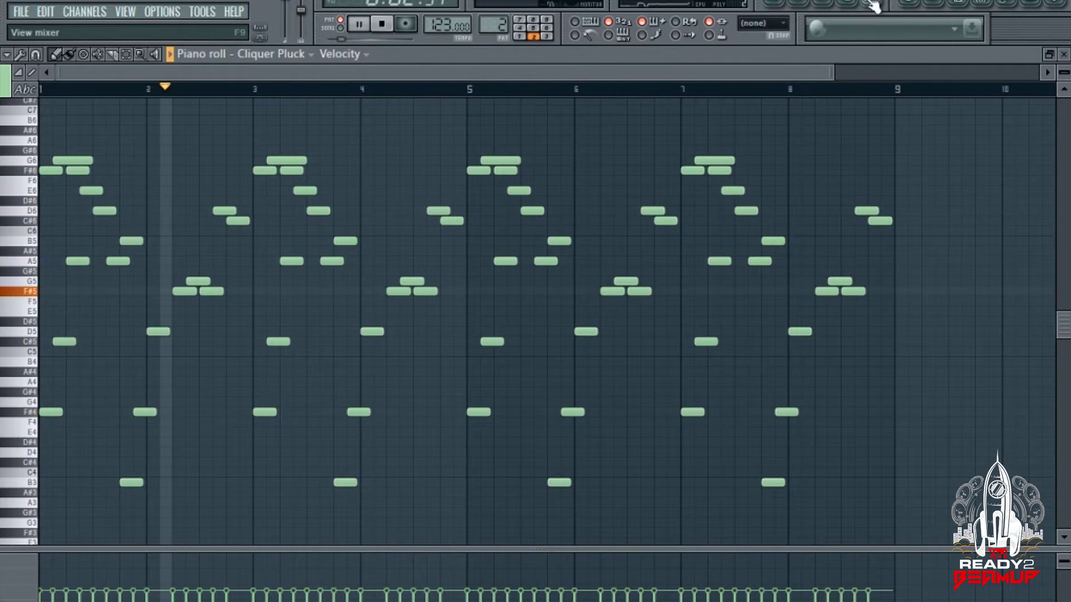
- Examine the effects on the Omnisphere mixer track, return to the piano roll and stop playback
key(F9)
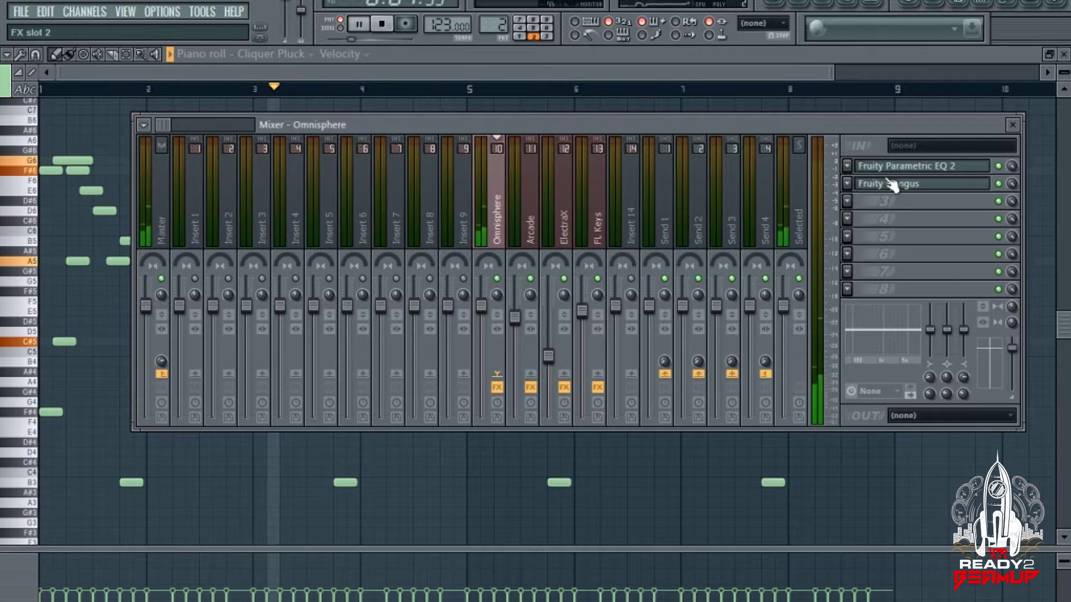
key(F9)
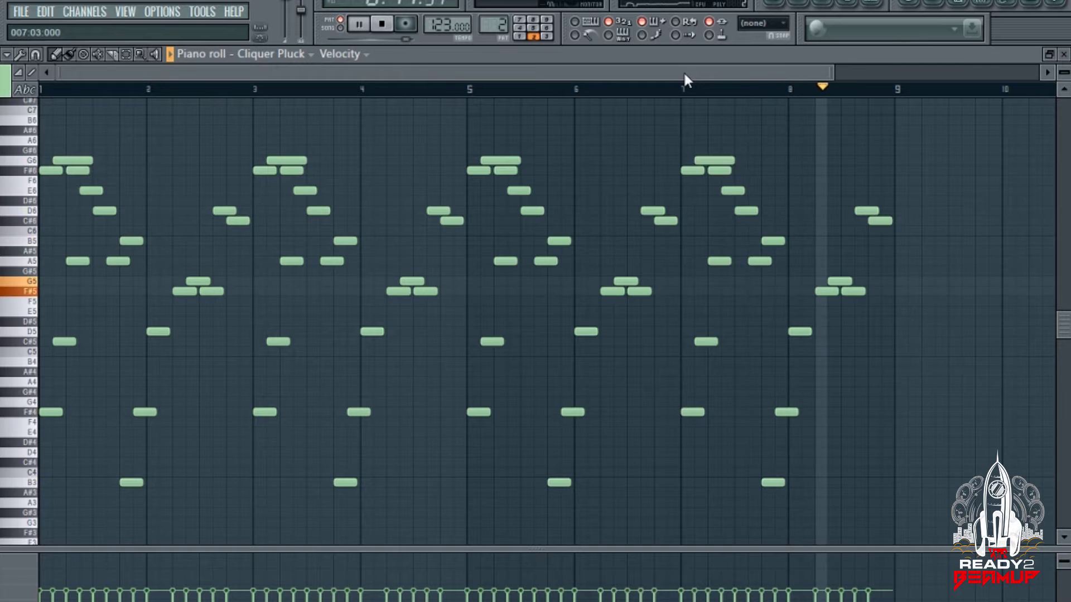
key(space)
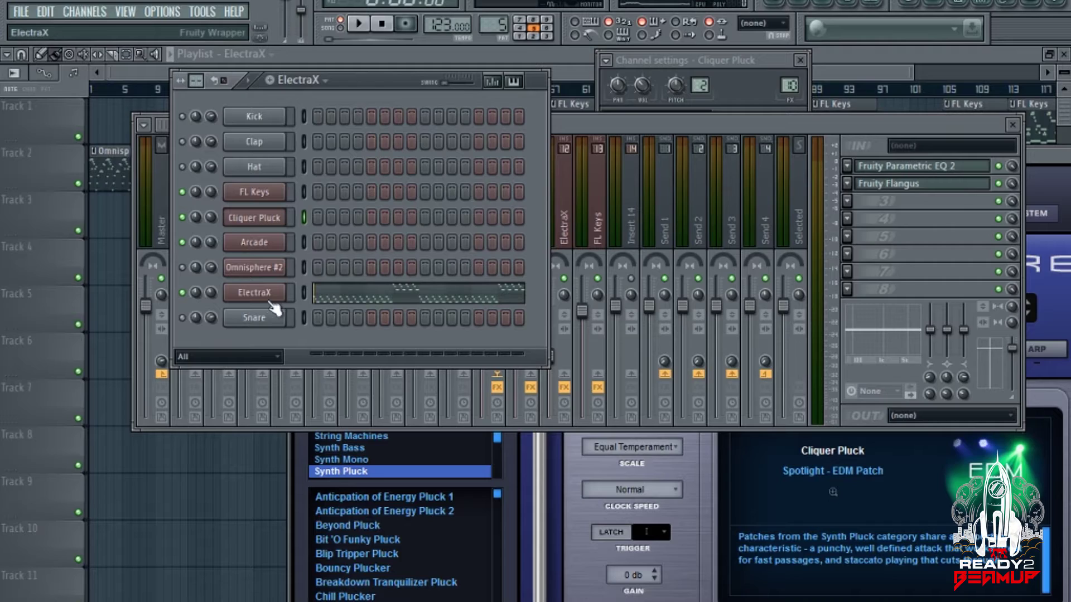
- Show the ElectraX notes of pattern 5 in the piano roll at a wider time range and play them
click(259, 296)
click(547, 257)
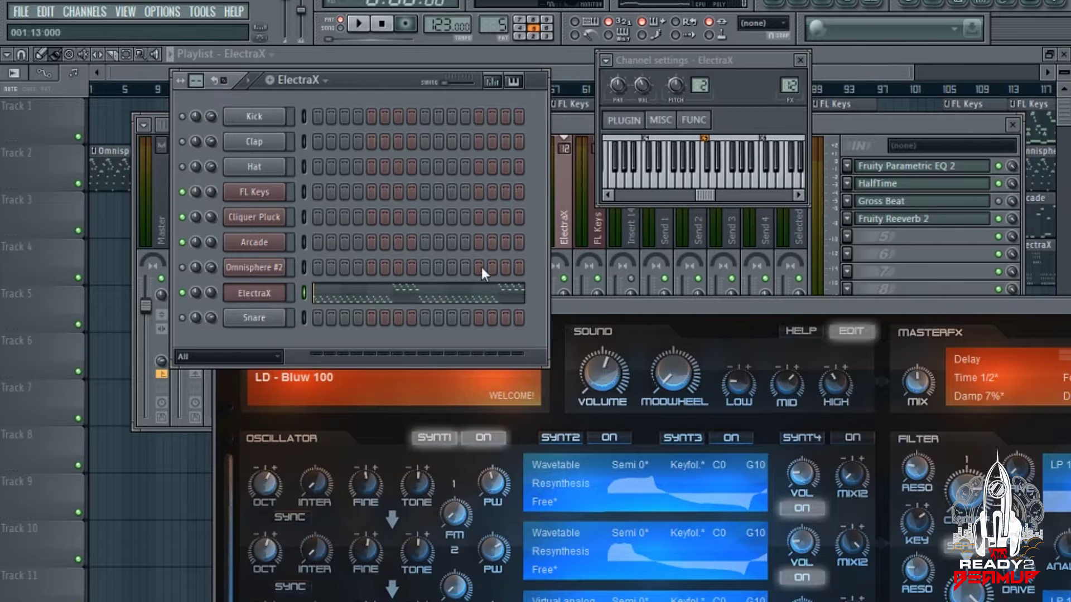
click(323, 300)
drag(200, 74, 707, 73)
key(space)
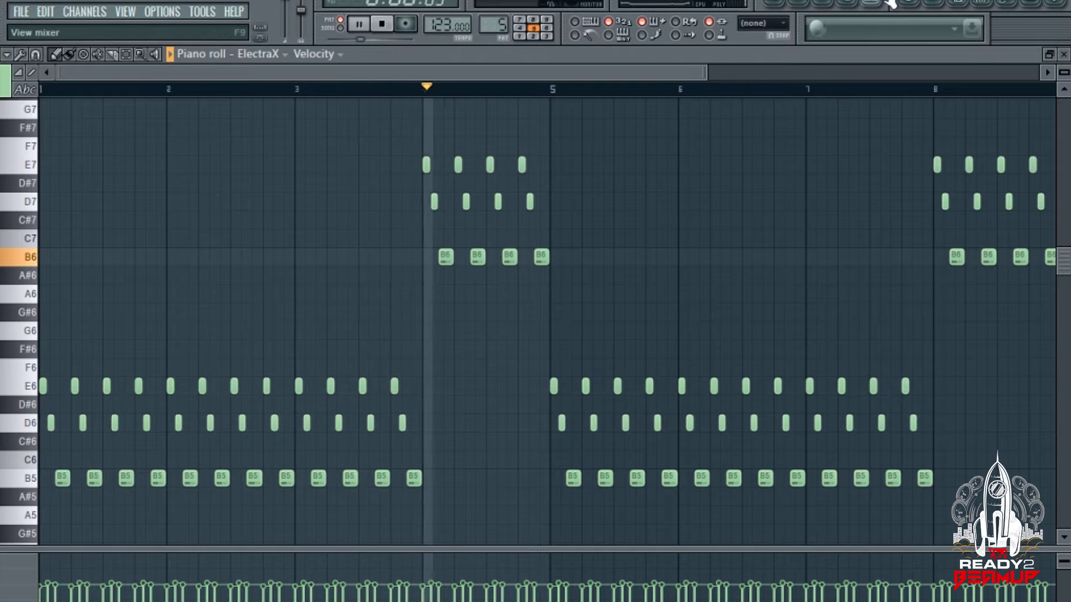
- Examine the ElectraX mixer track's effects: Fruity Parametric EQ 2, HalfTime, Gross Beat and Fruity Reeverb 2
key(F9)
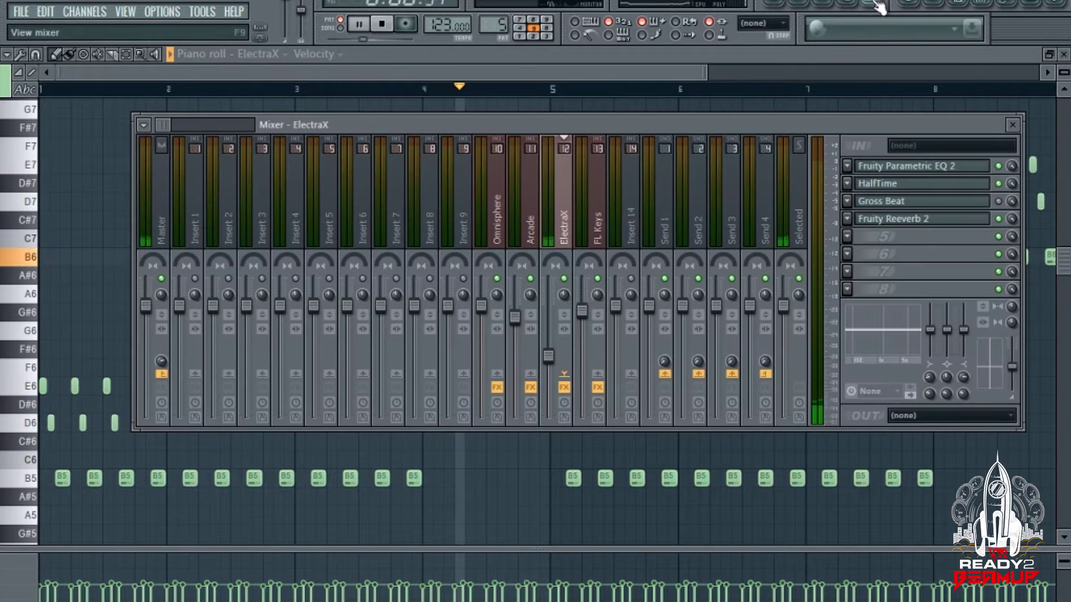
click(908, 166)
click(917, 184)
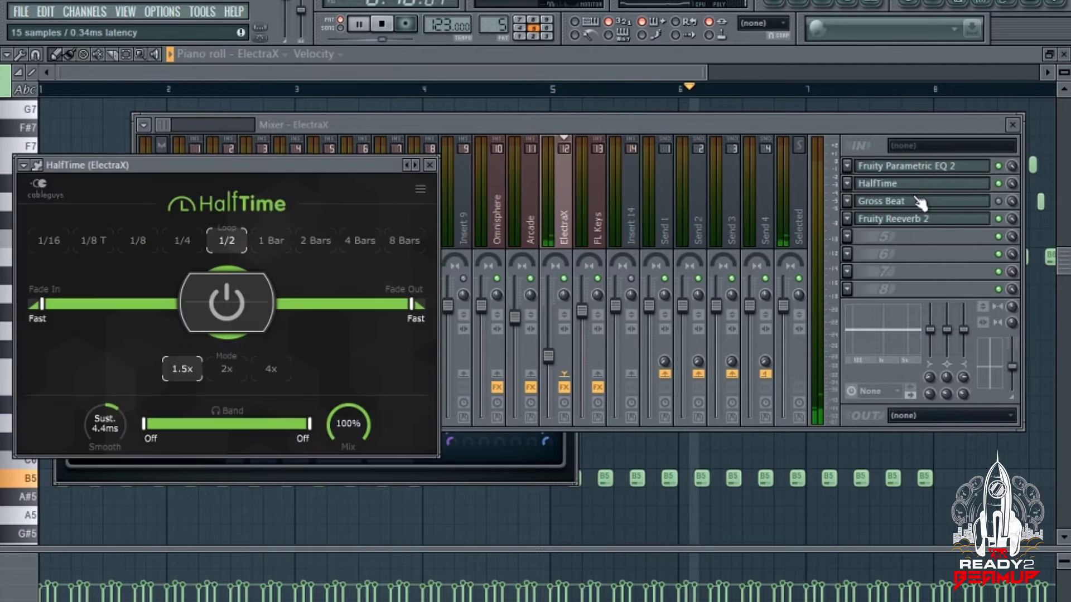
click(917, 202)
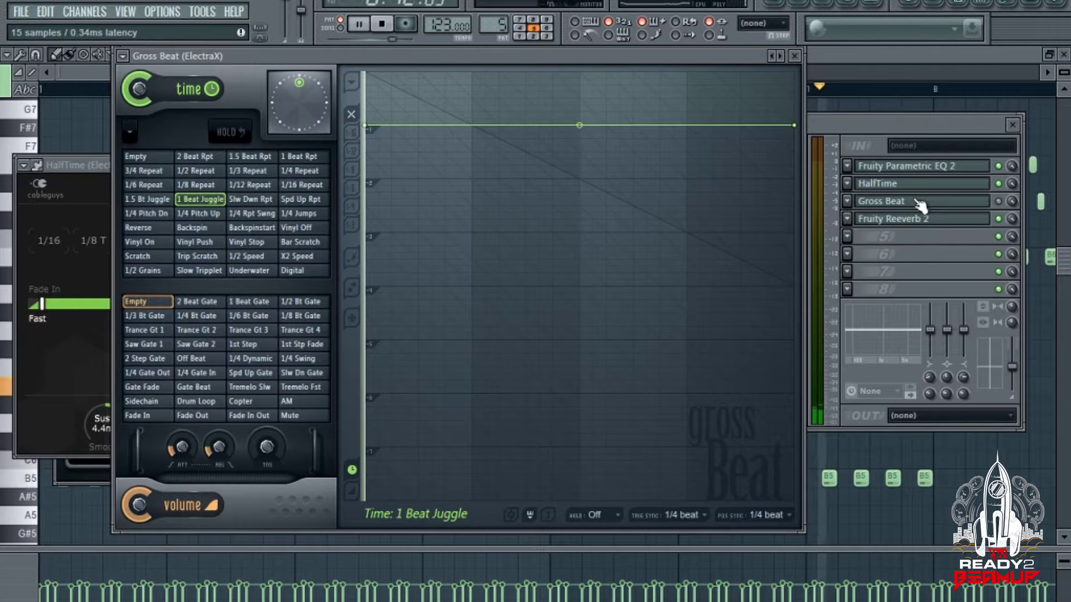
click(919, 223)
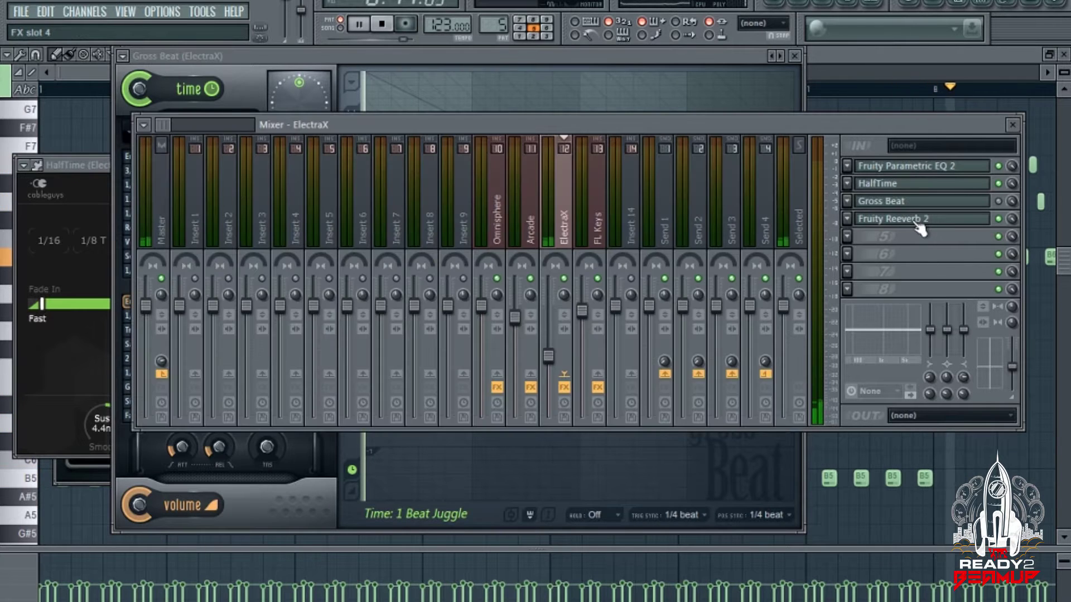
click(919, 223)
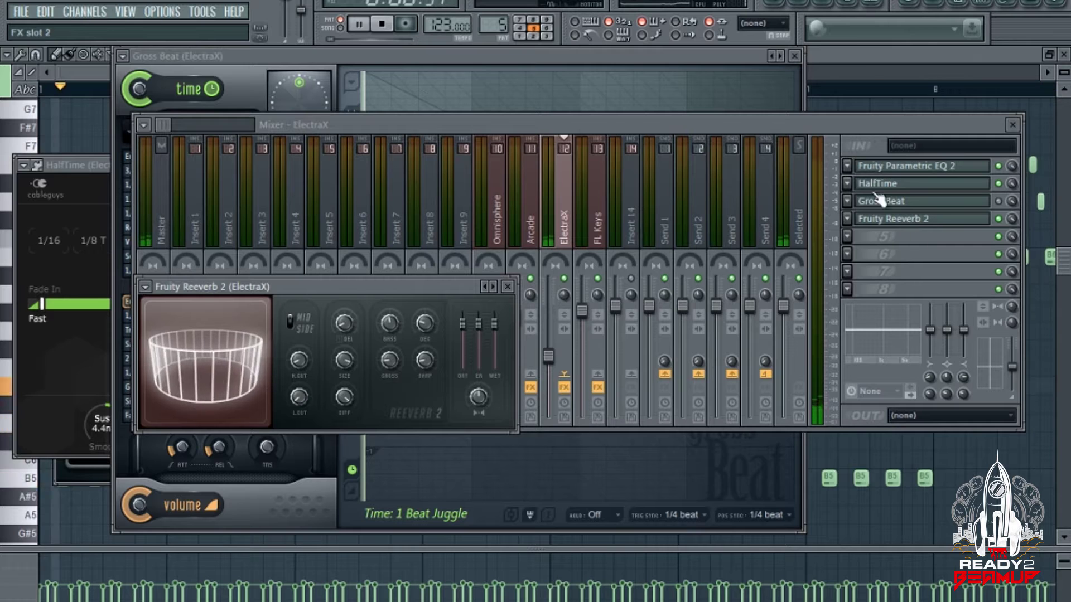
- Leave the ElectraX mixer and piano roll and bring up the channel rack over the playlist
click(849, 52)
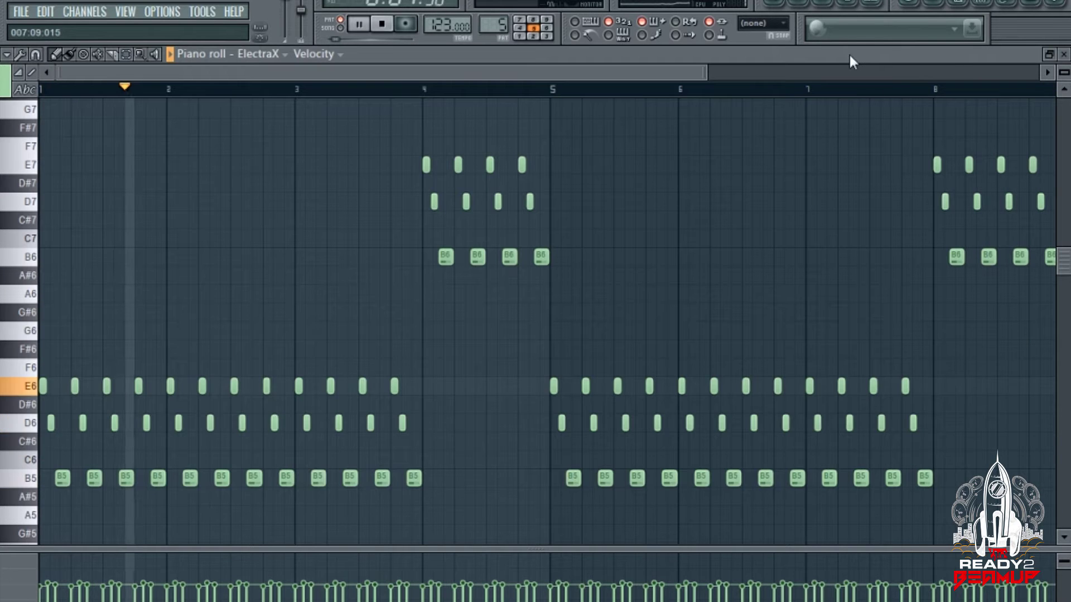
click(1063, 55)
click(773, 3)
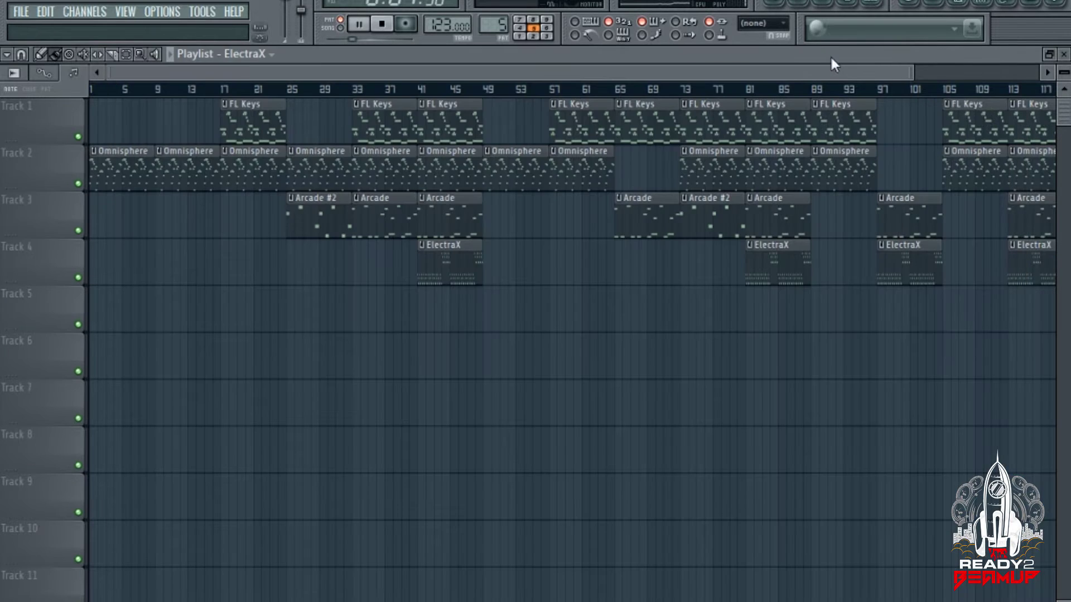
click(803, 6)
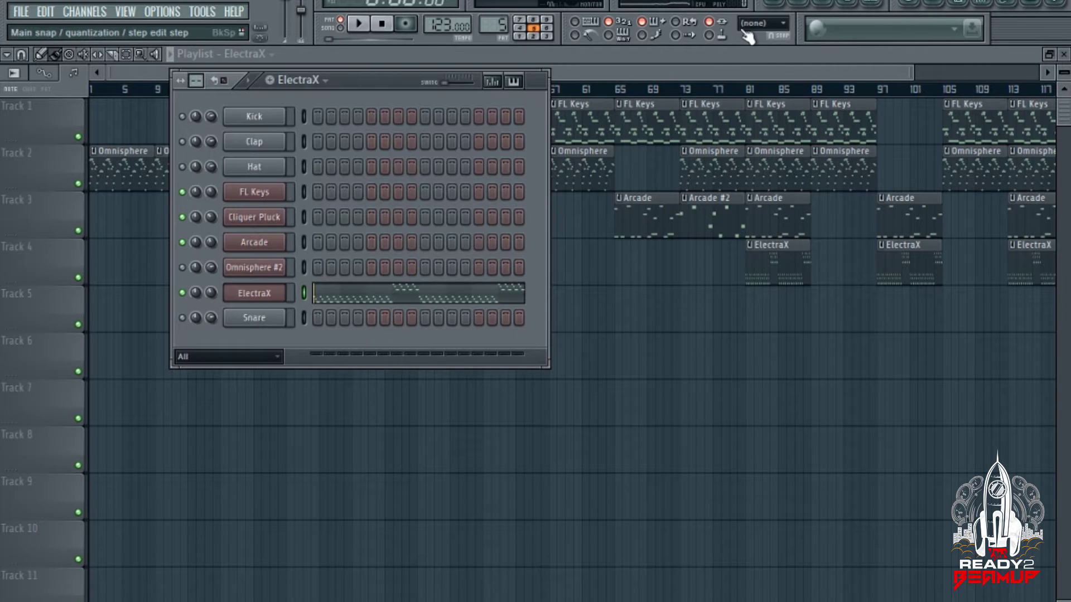
- Switch to pattern 1, show all of its FL Keys notes in the piano roll and play them
drag(496, 27, 496, 46)
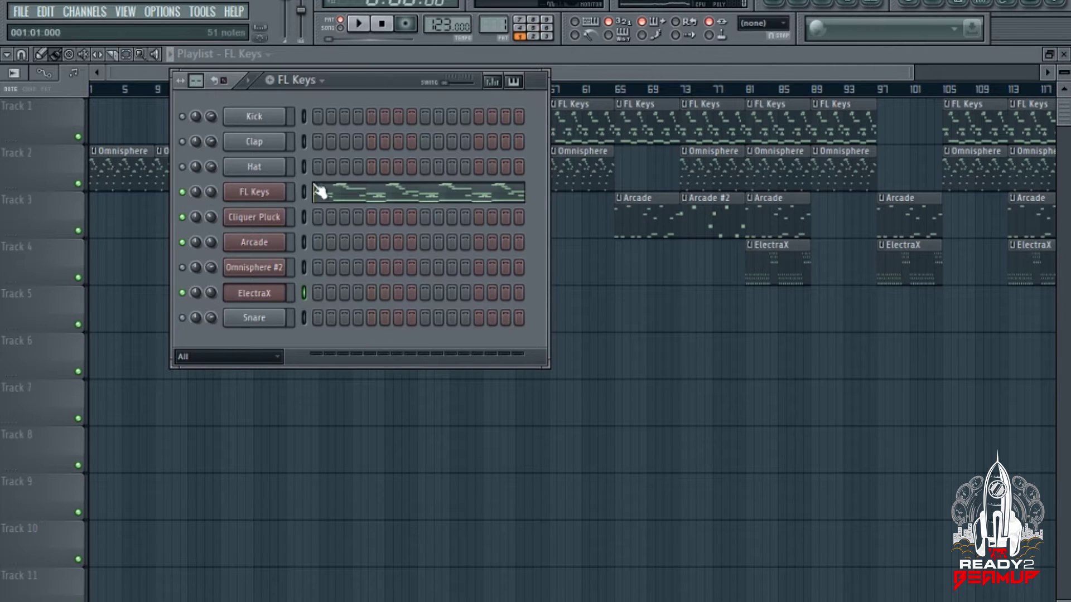
click(270, 204)
click(394, 81)
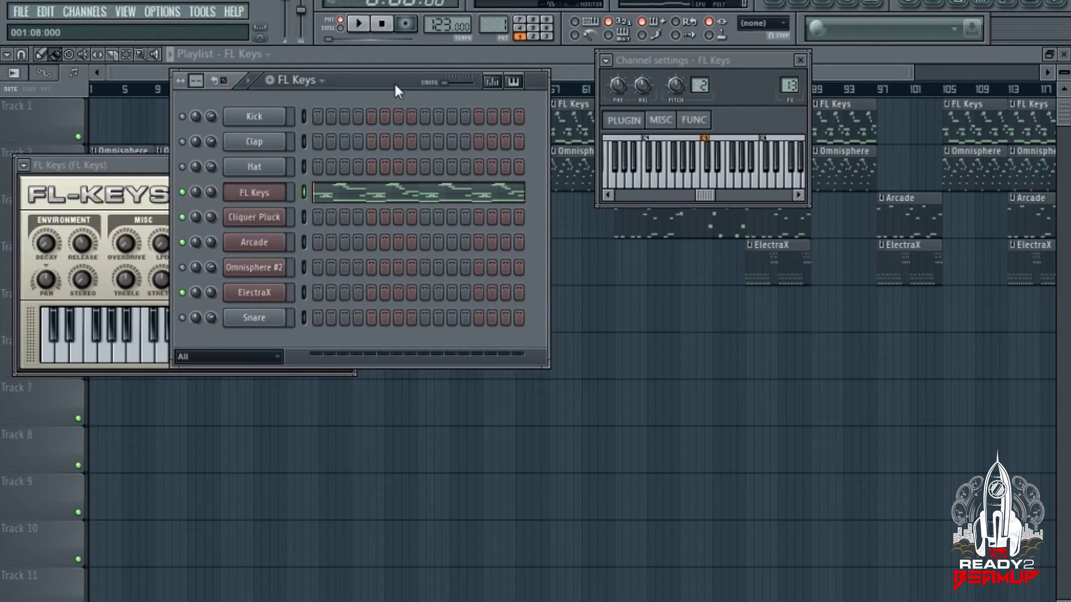
click(379, 199)
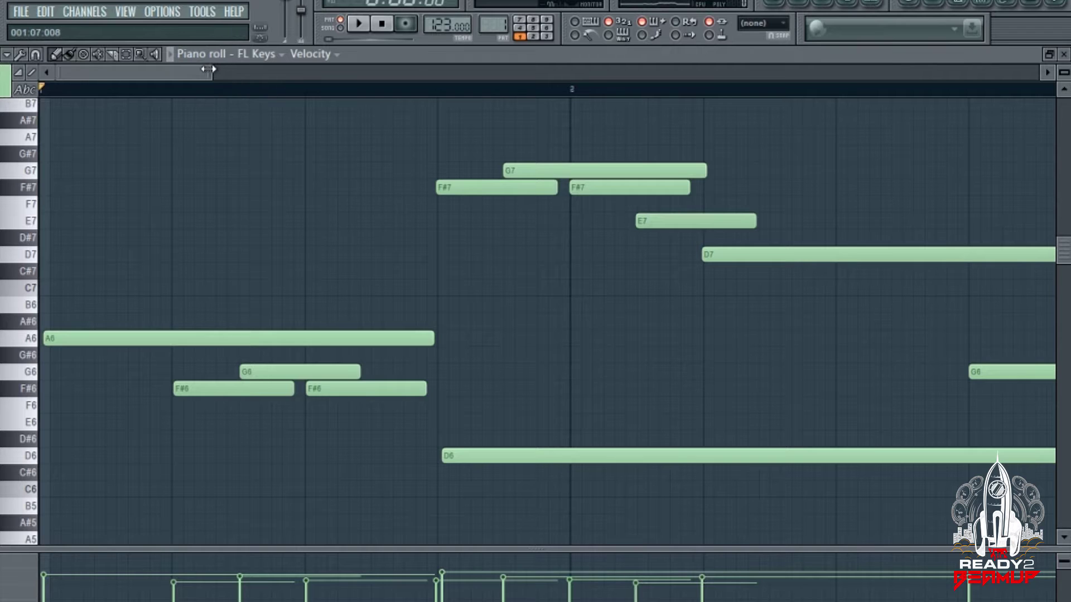
drag(208, 69, 777, 152)
key(space)
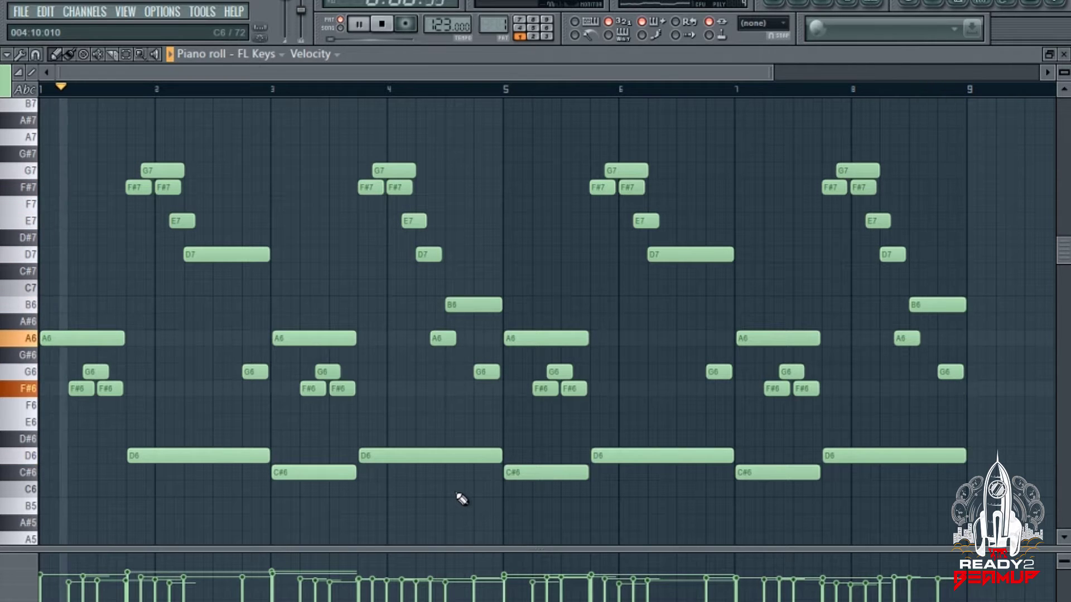
- Examine the FL Keys mixer track's effects, iZotope Vinyl, Fruity Reeverb 2 and Fruity Delay 2, then dismiss their windows
click(868, 5)
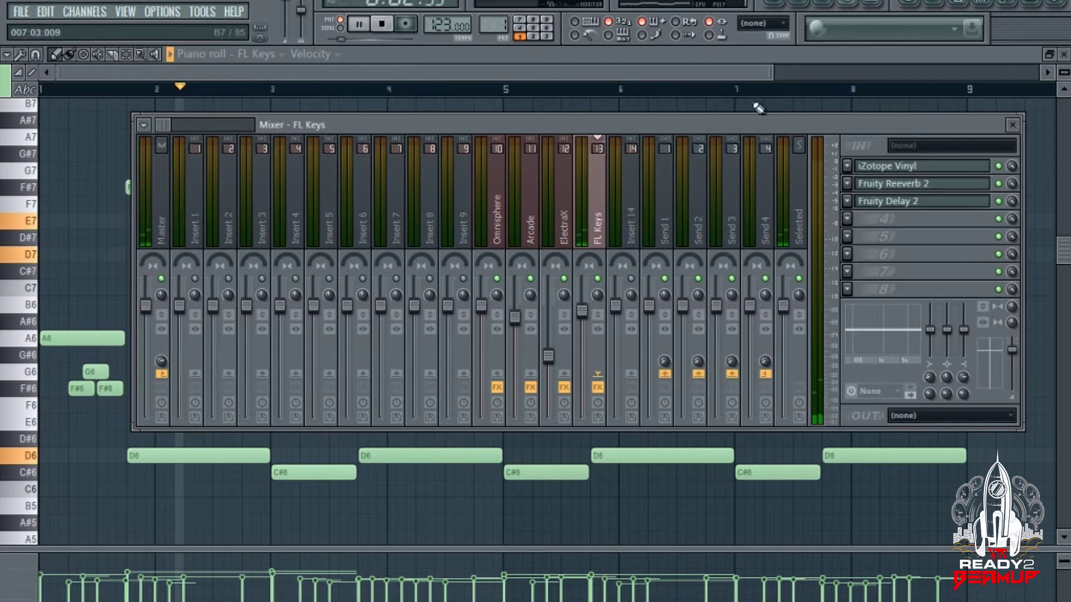
click(881, 168)
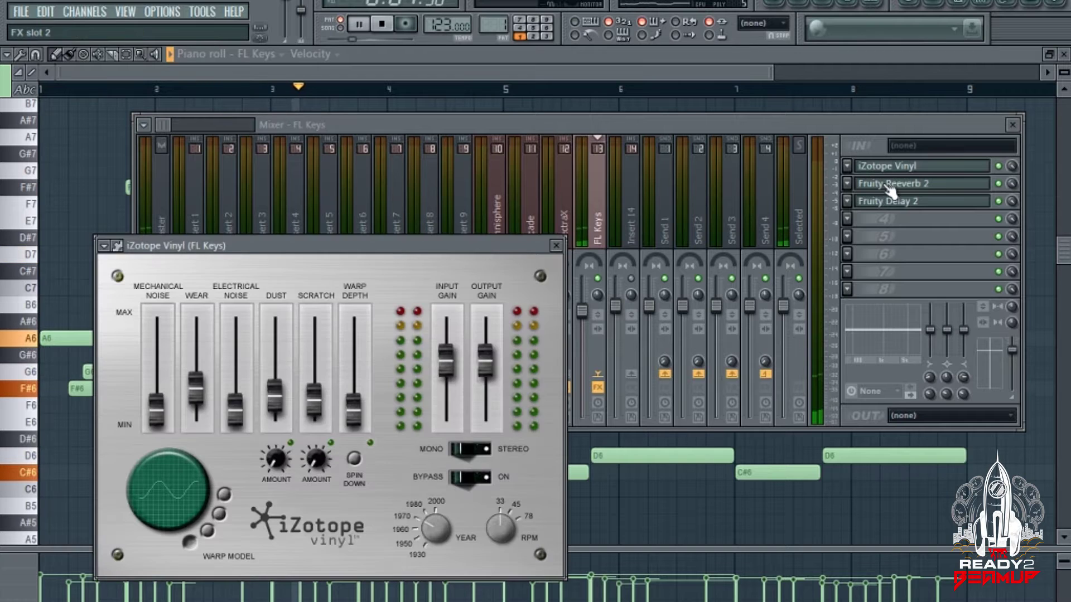
click(890, 187)
click(892, 201)
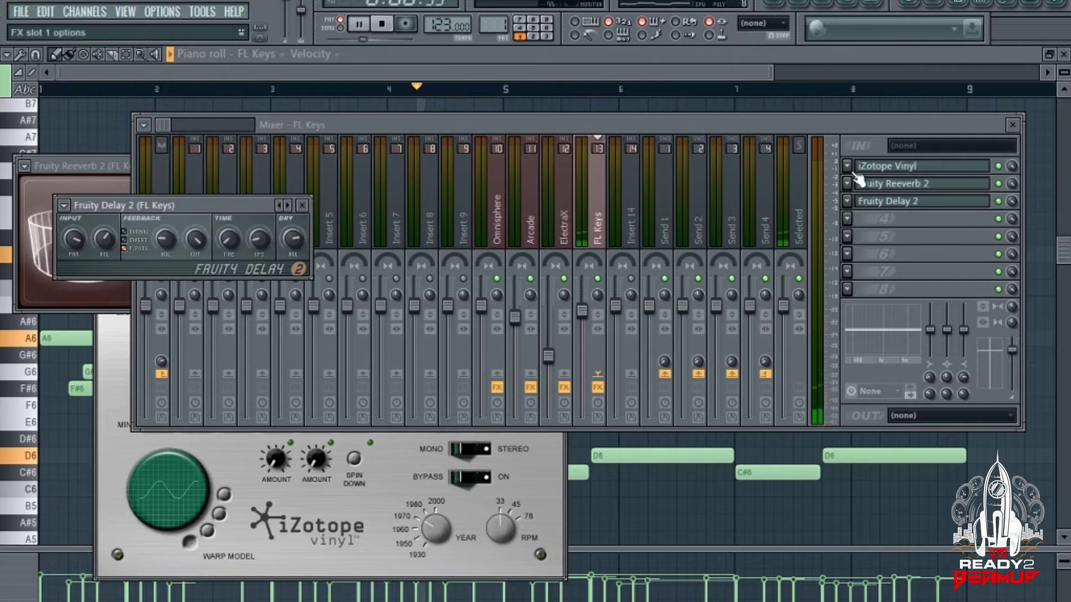
key(F12)
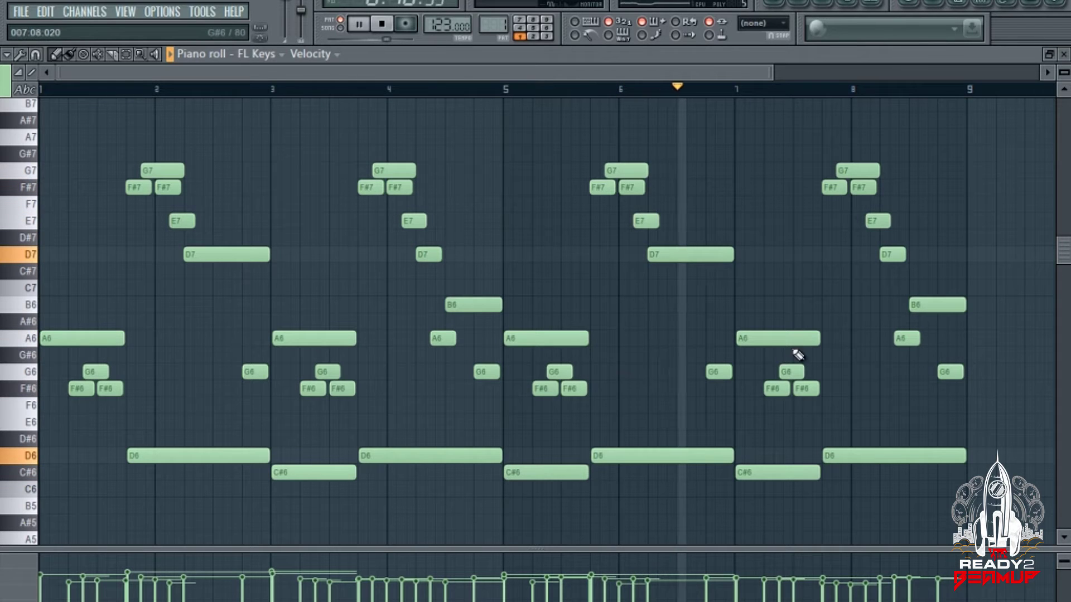
- Stop playback, leave the FL Keys piano roll and switch to pattern 3 with the Arcade part
key(space)
click(1063, 55)
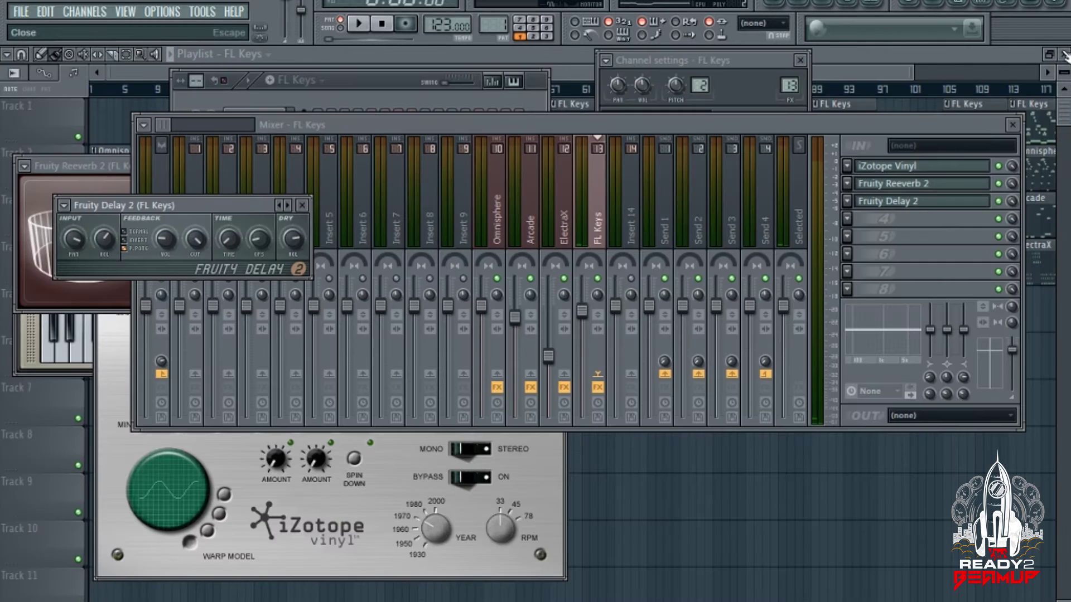
click(532, 81)
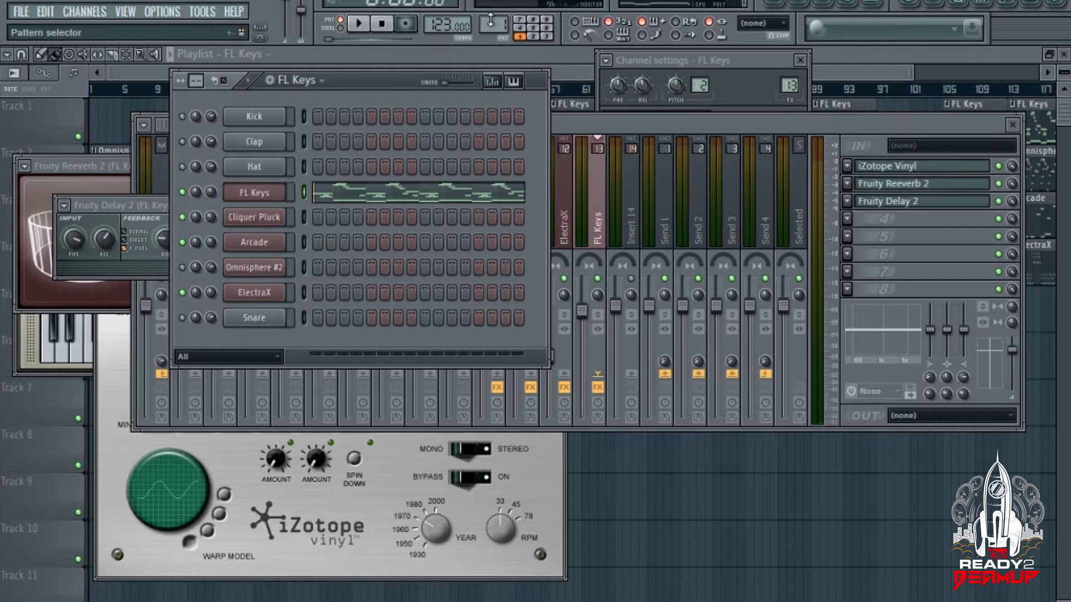
click(547, 36)
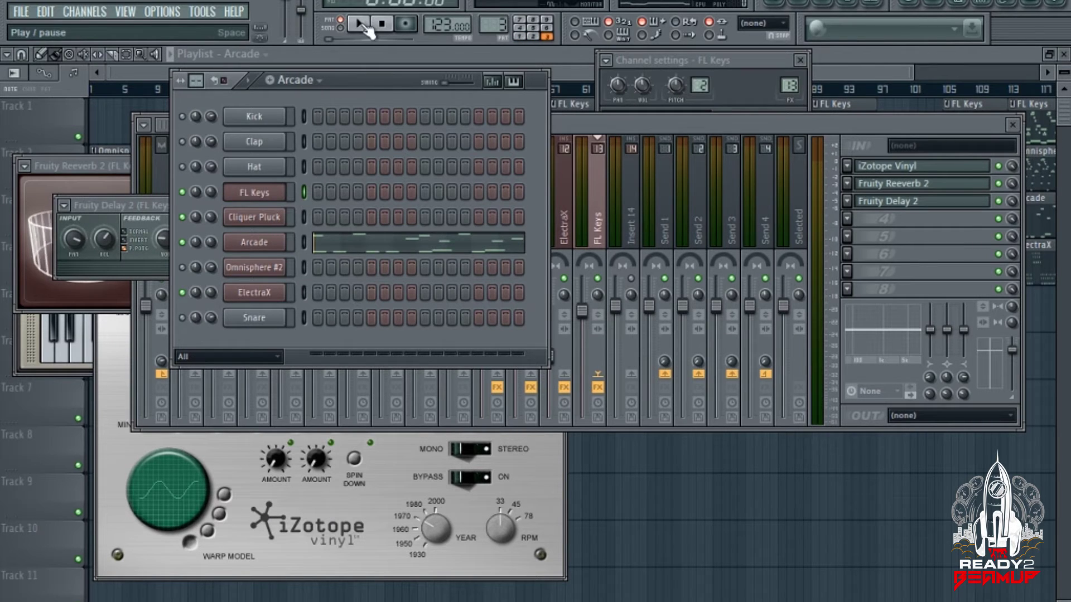
- Open the Arcade instrument, show its Spirit Summoning kit while the pattern plays, bring the channel rack forward and stop playback
click(266, 246)
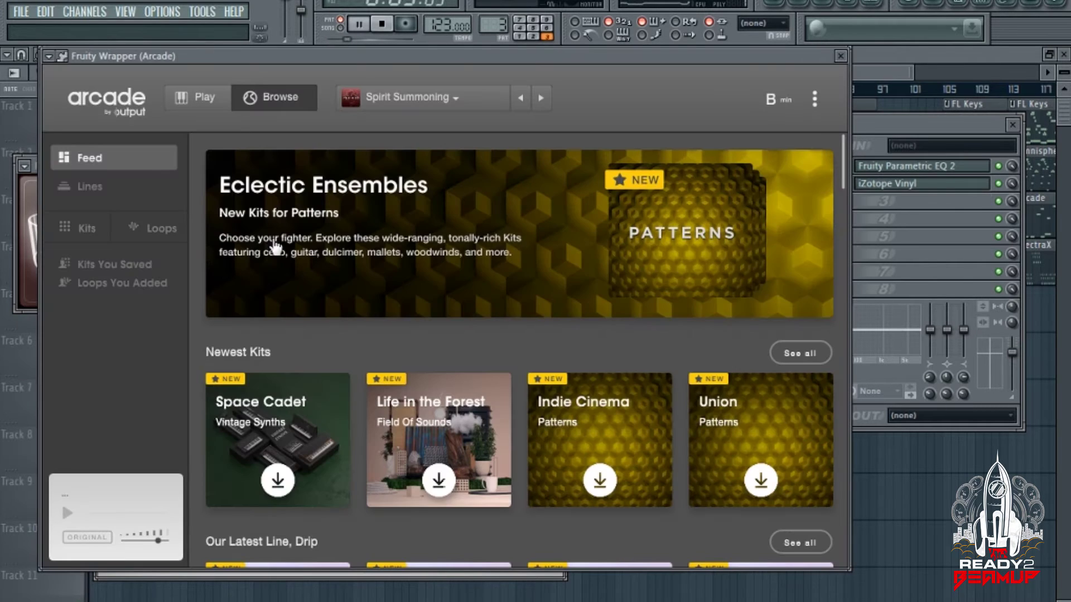
click(217, 97)
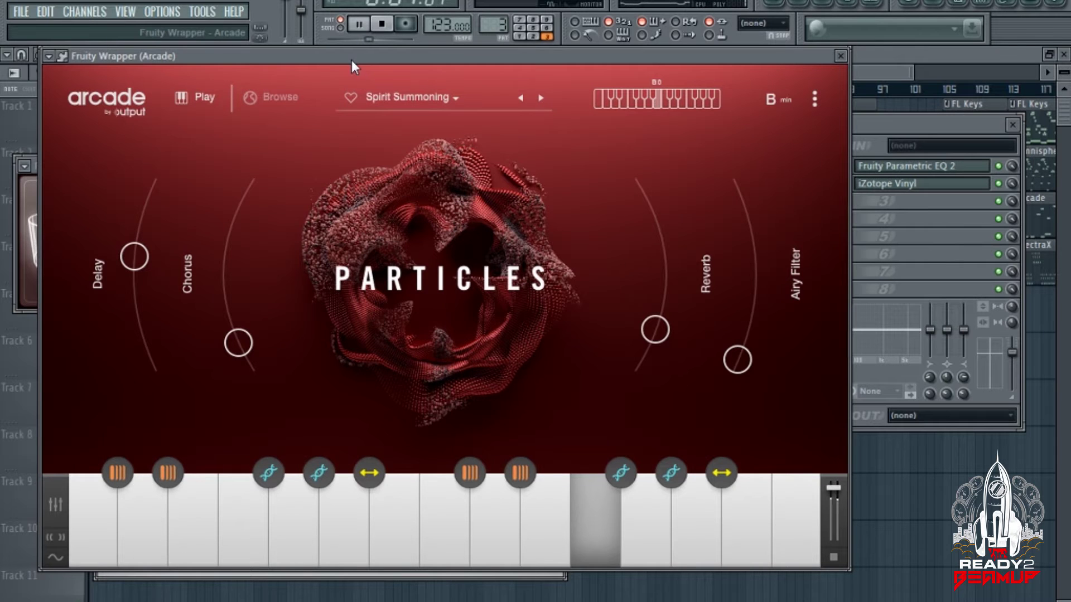
drag(348, 58, 620, 132)
click(380, 87)
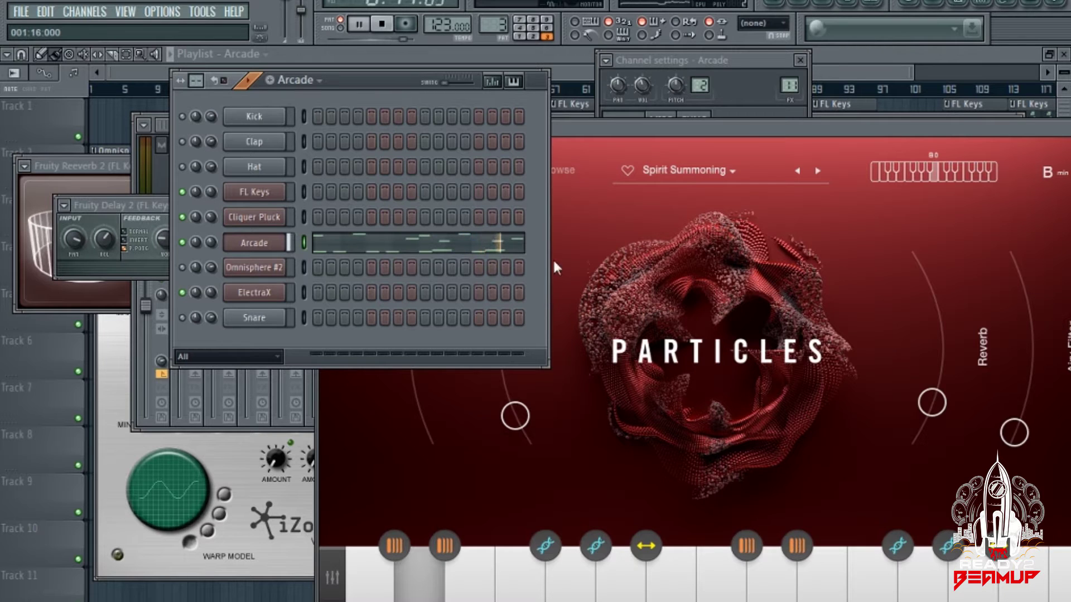
key(space)
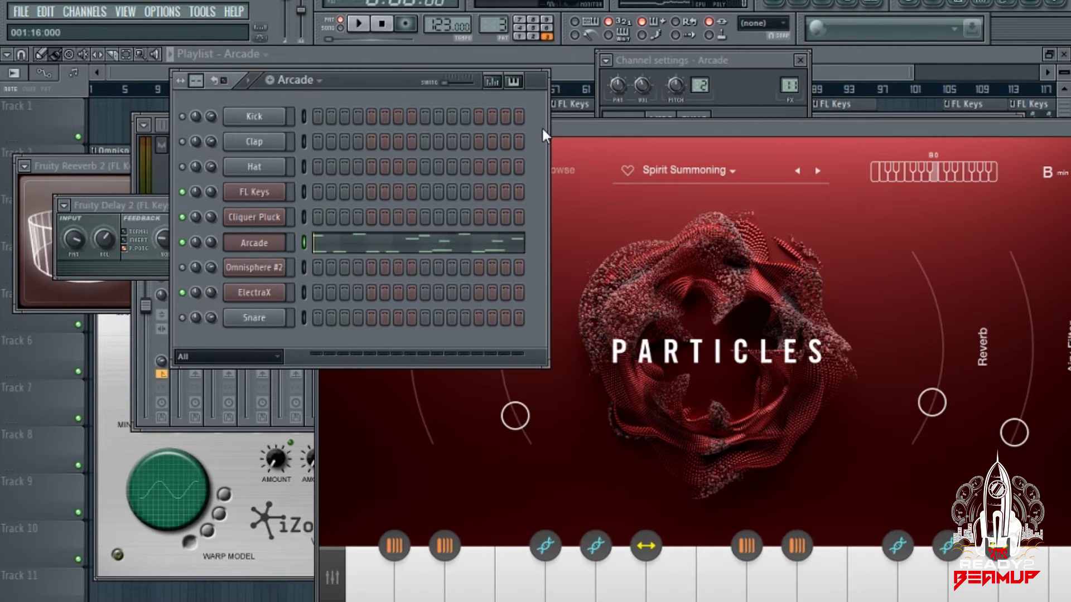
- Clear the windows off the playlist and play the full melody arrangement in song mode, showing every clip
key(F12)
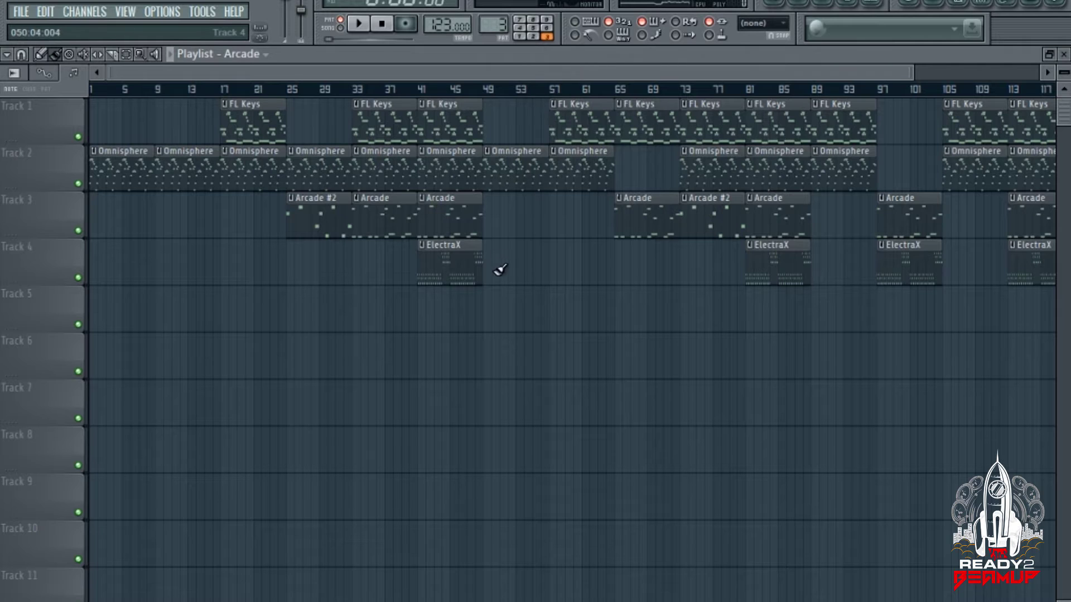
click(341, 25)
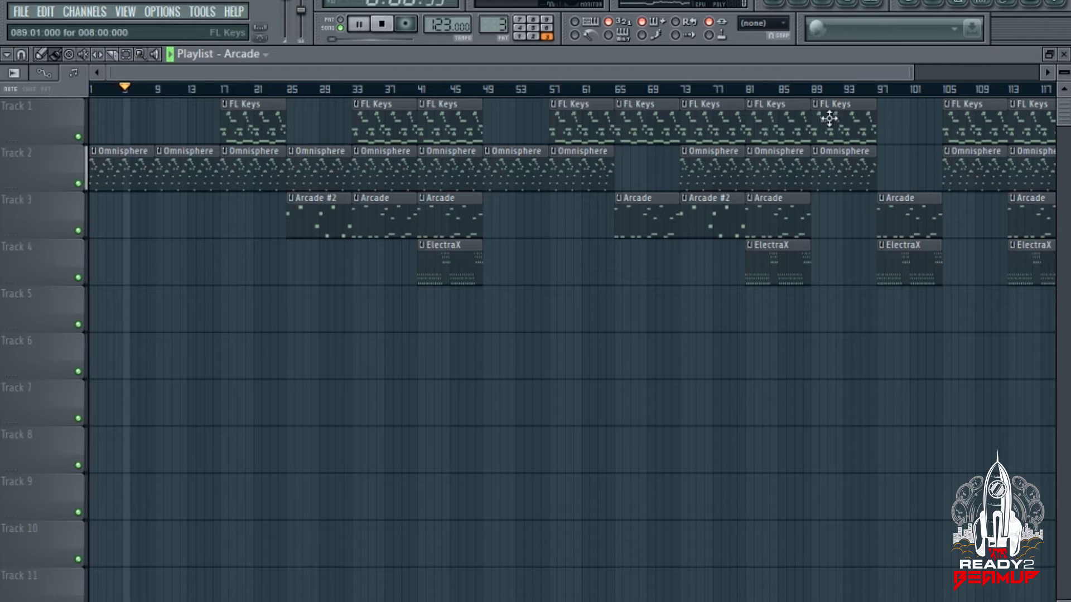
drag(911, 74, 1002, 75)
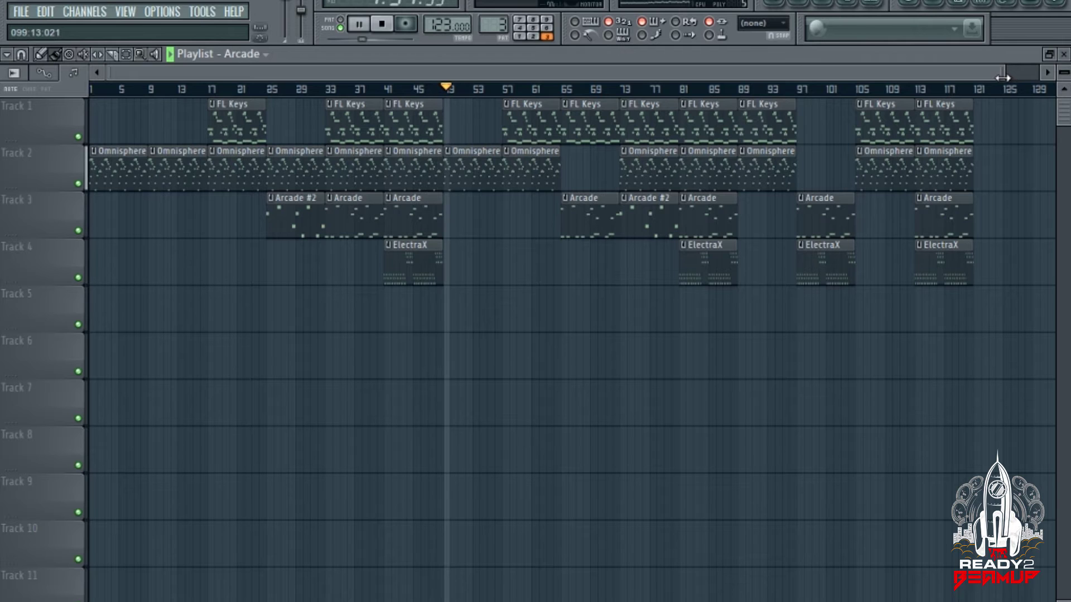
key(space)
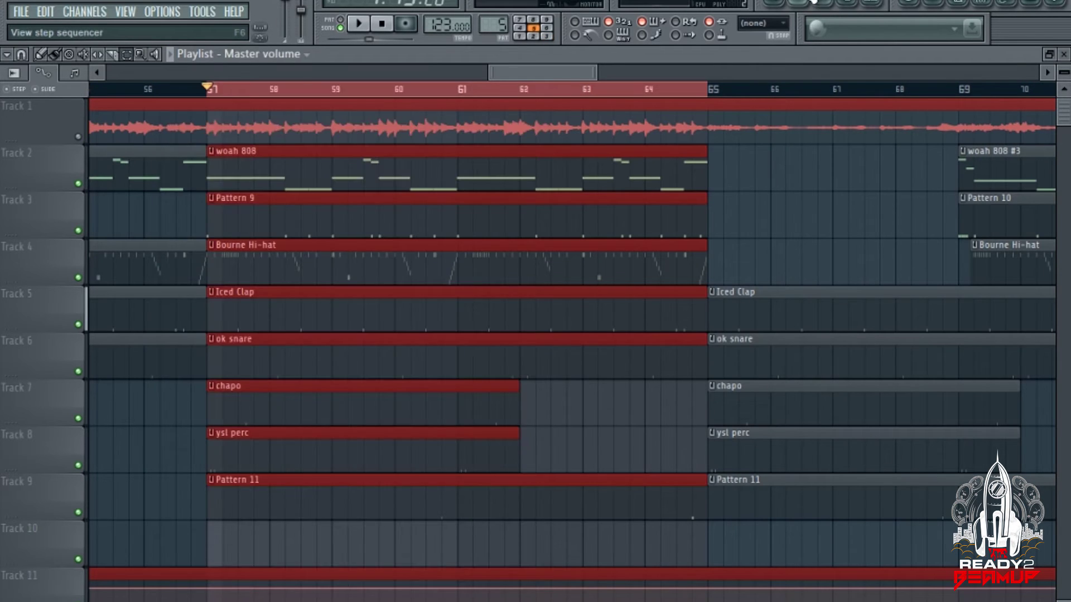
- Bring up the drum project's channel rack and play pattern 1, woah 808, in pattern mode with its notes in the piano roll
key(F6)
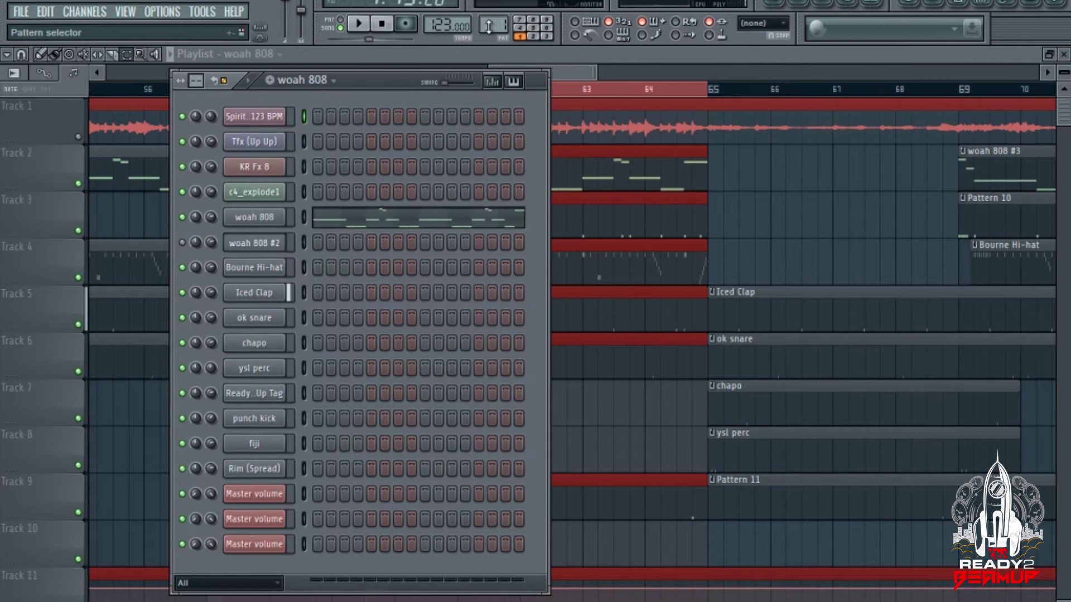
click(341, 27)
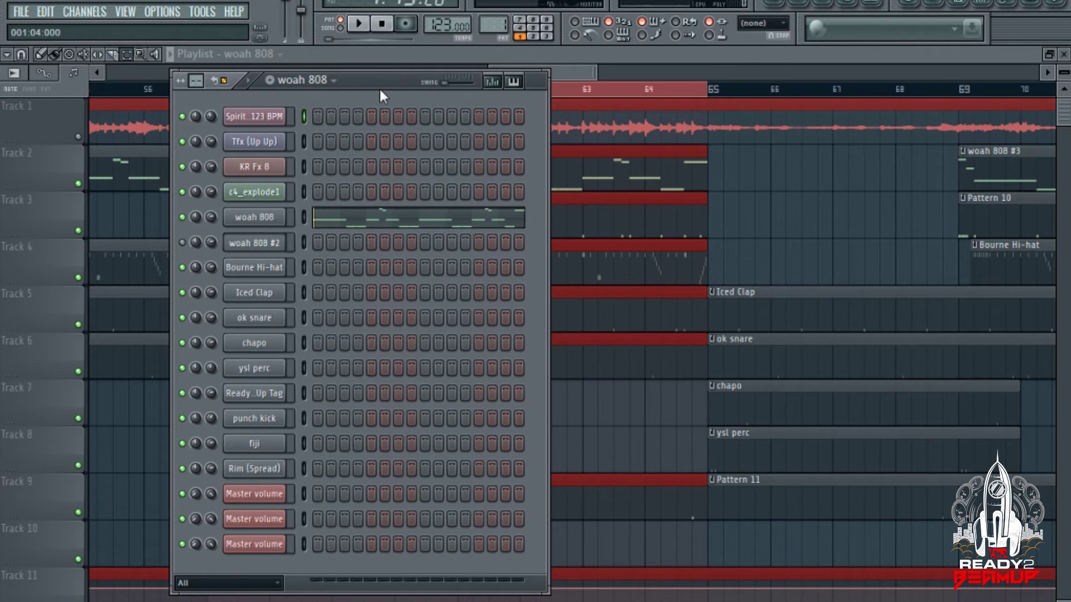
click(358, 23)
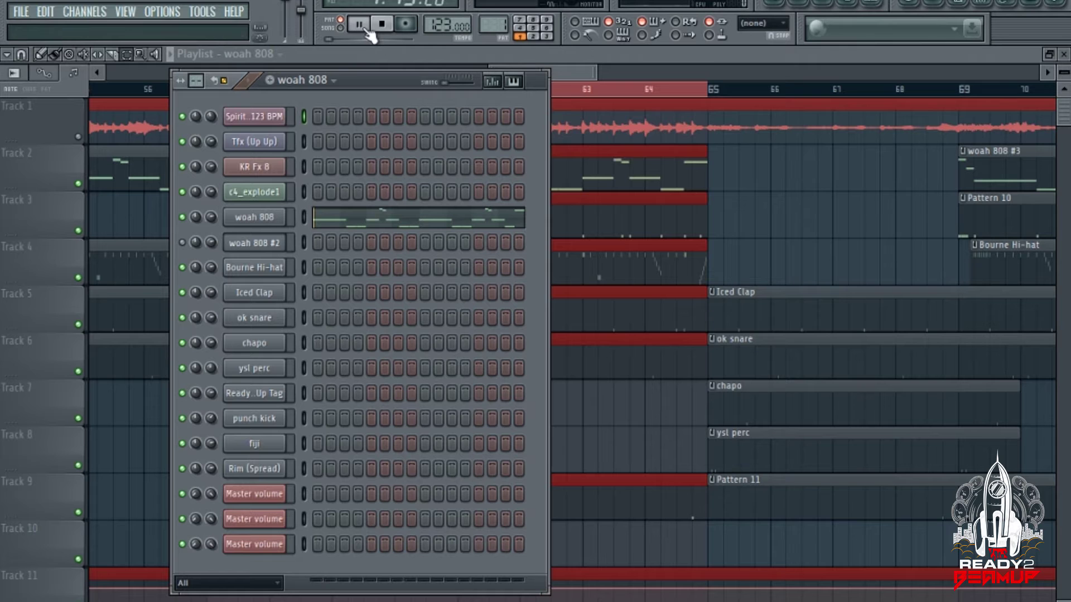
click(363, 219)
mouse_move(211, 73)
mouse_down()
mouse_move(407, 98)
mouse_move(608, 149)
mouse_move(907, 143)
mouse_up()
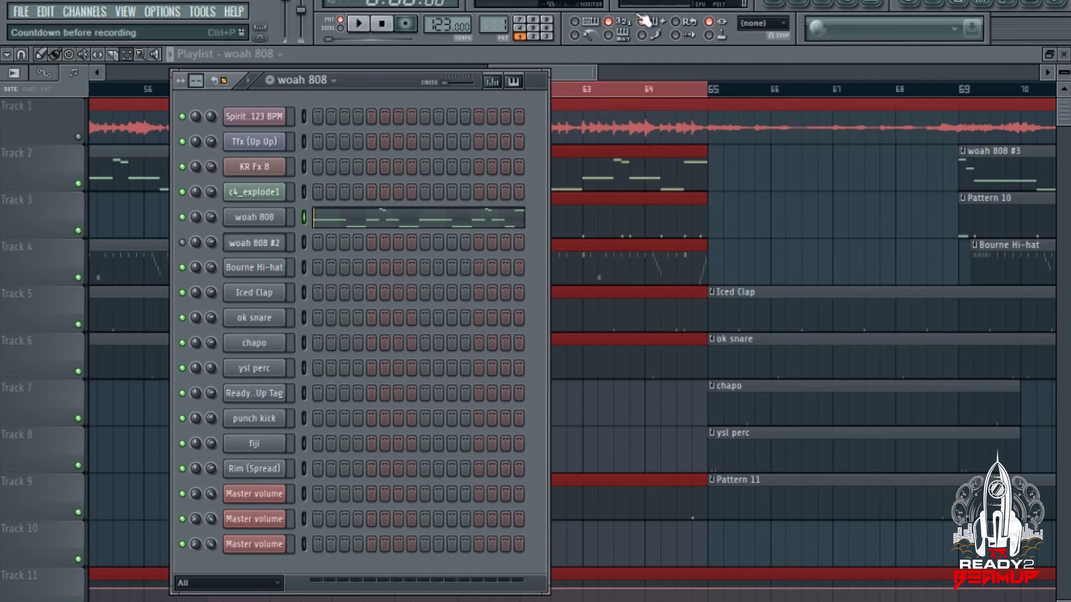
- Switch to pattern 2, woah 808 #3, play it with all its notes in the piano roll, then return to the channel rack
click(534, 37)
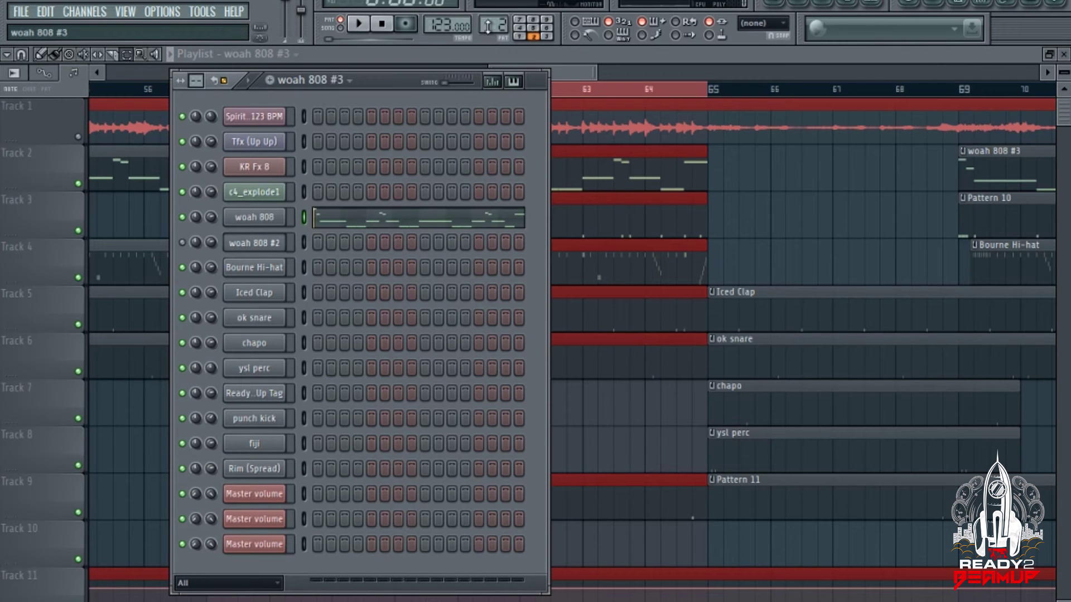
key(space)
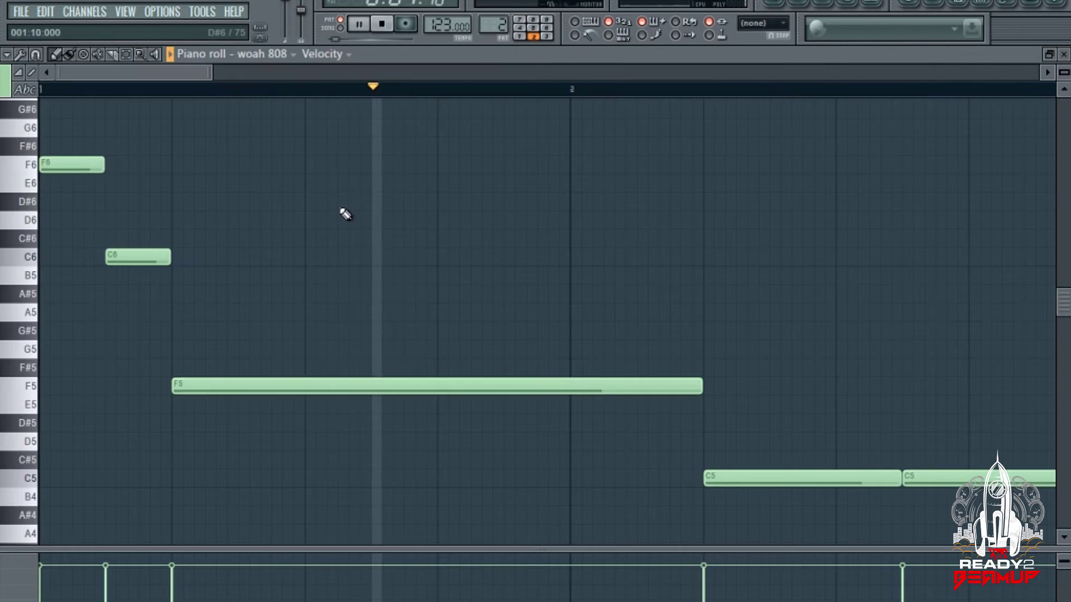
click(335, 218)
drag(216, 78, 894, 115)
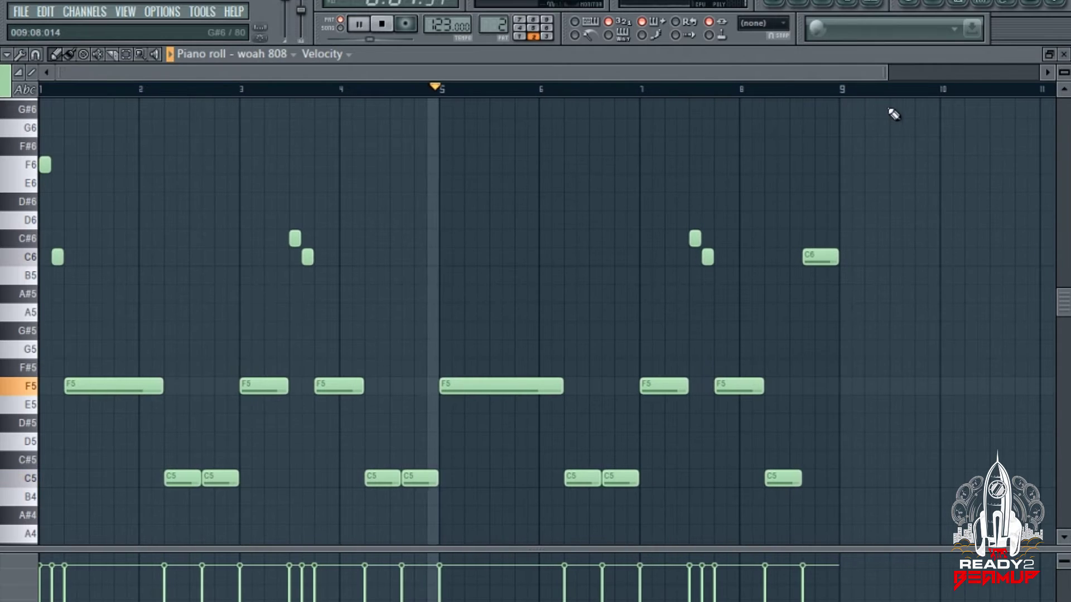
click(1063, 55)
key(space)
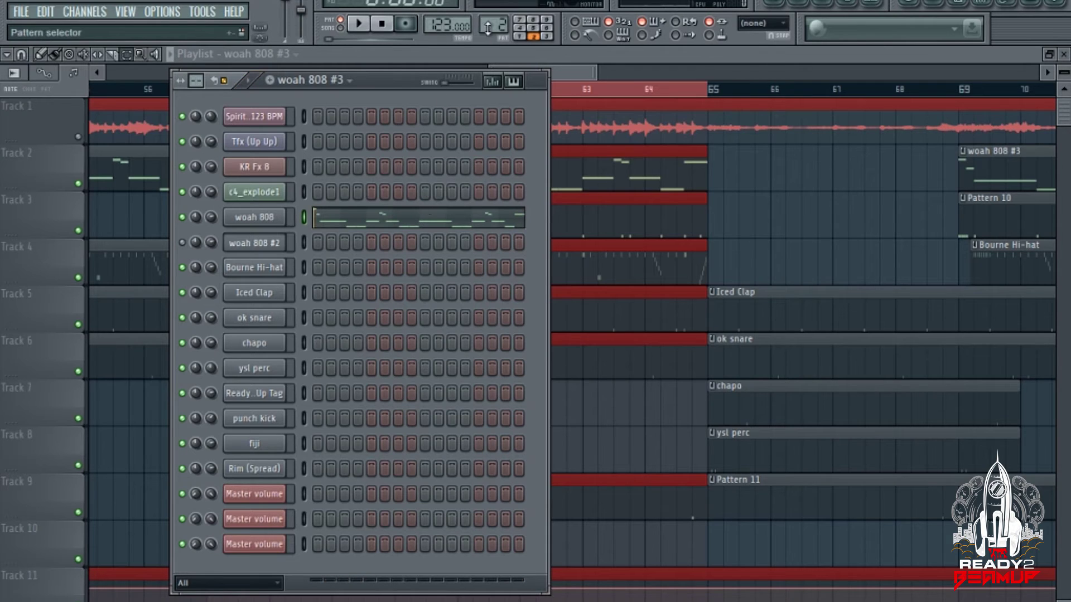
- Switch to pattern 4, Bourne Hi-hat, play it with all its notes in the piano roll, then return to the channel rack
scroll(493, 25, up, 1)
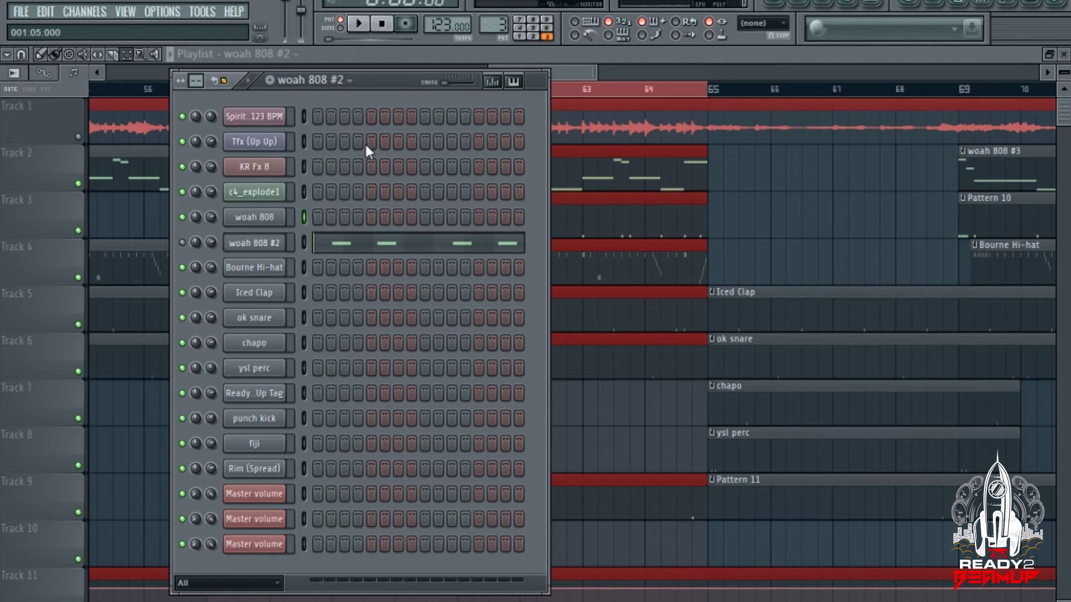
scroll(493, 25, up, 1)
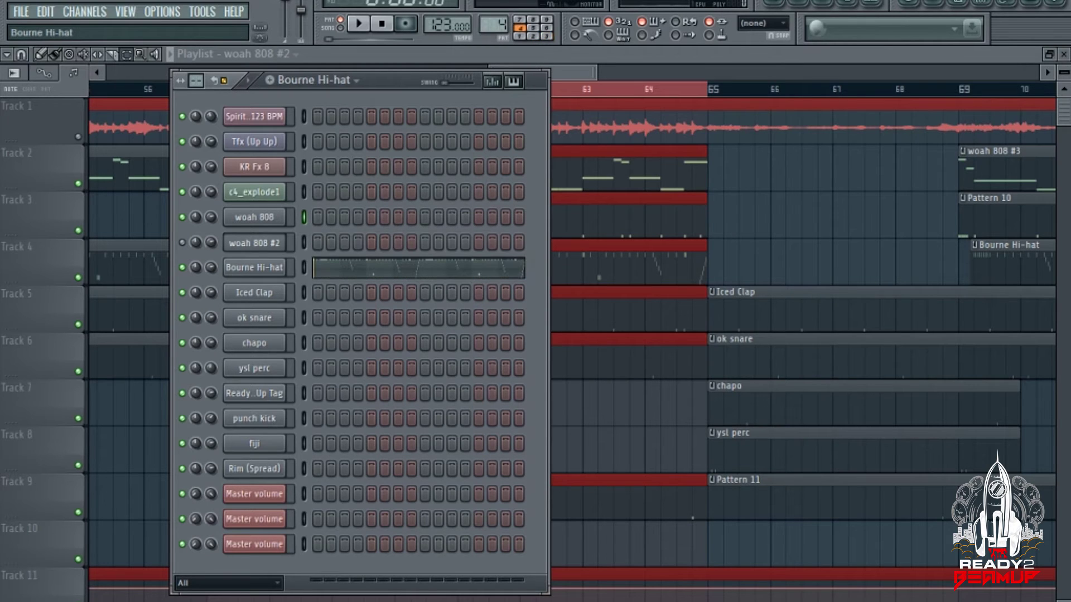
click(360, 272)
key(space)
scroll(358, 100, down, 4)
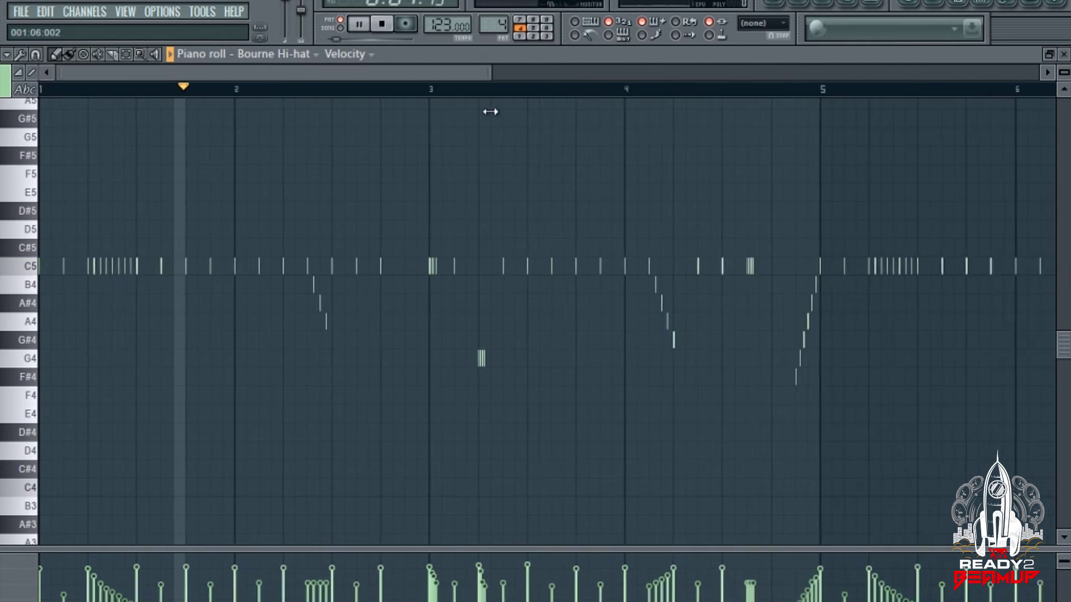
drag(490, 112, 884, 129)
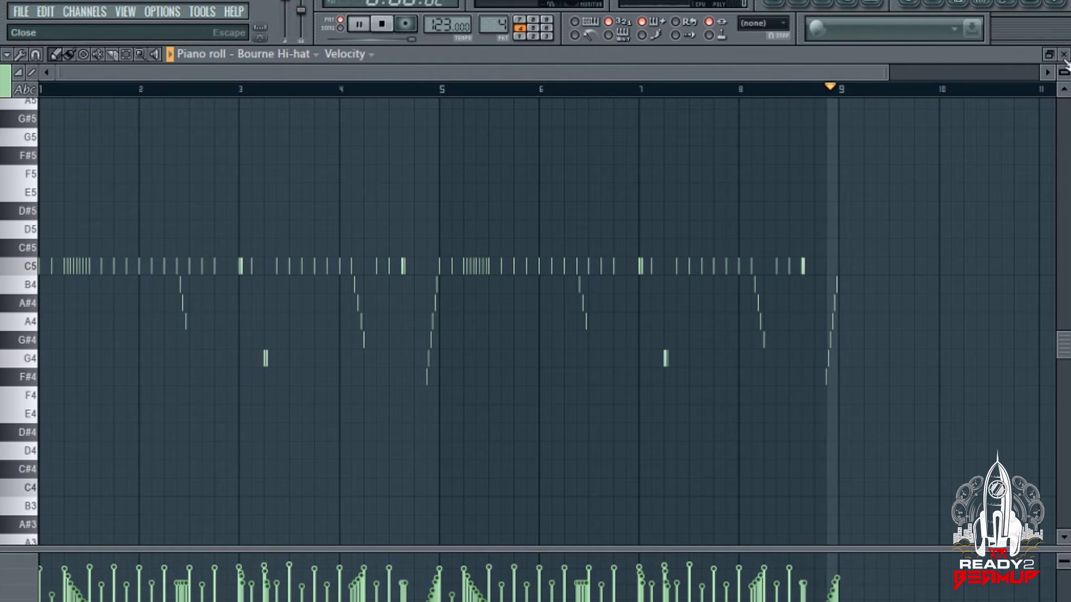
click(1063, 56)
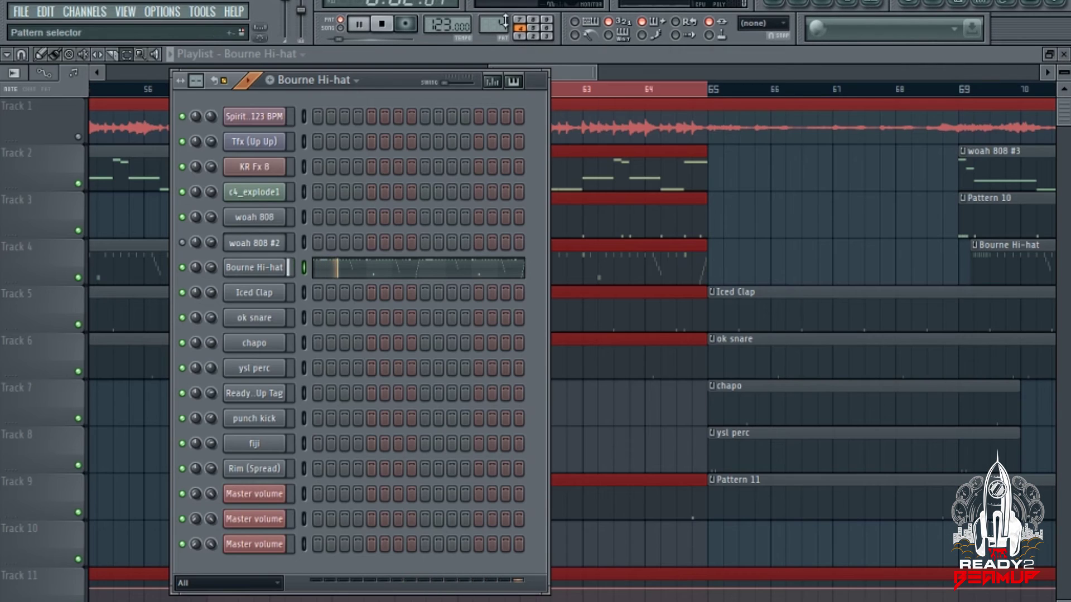
key(space)
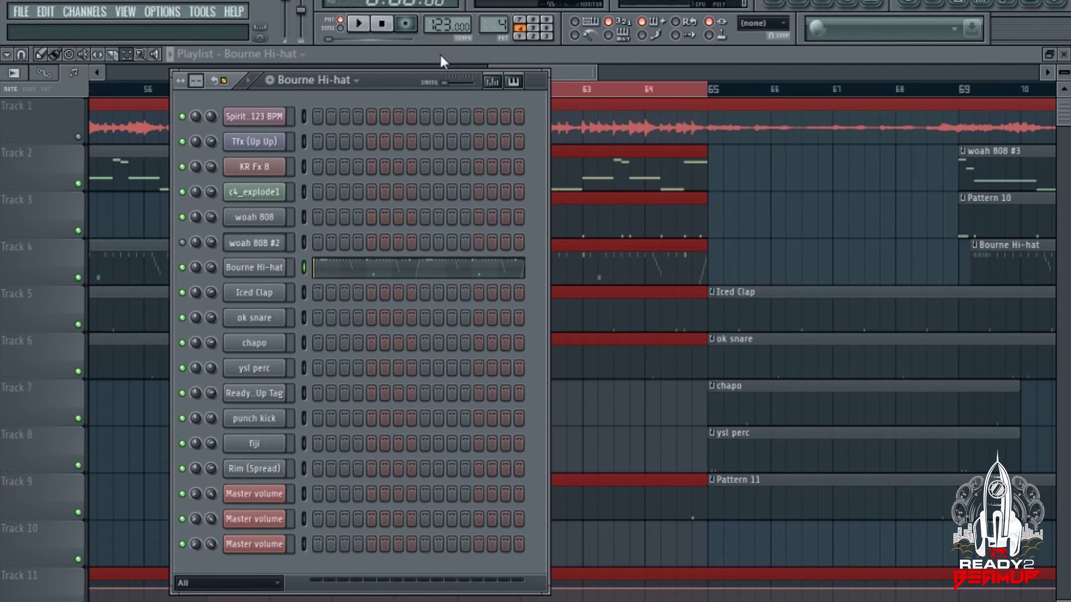
- Switch to pattern 5, Iced Clap, and play its clap layered with Rim (Spread)
key(KP_Add)
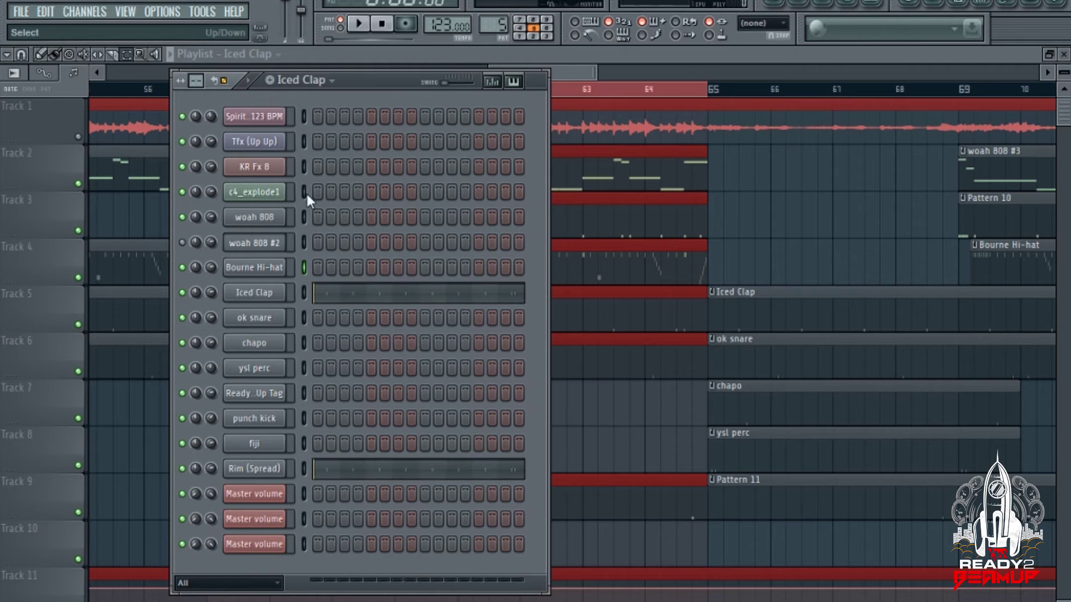
key(space)
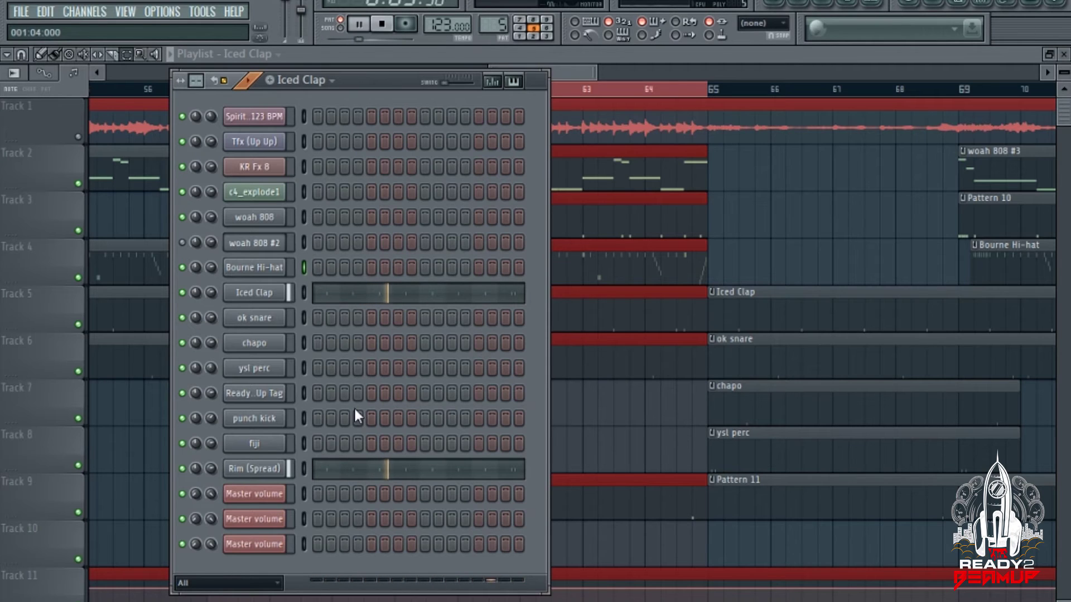
key(space)
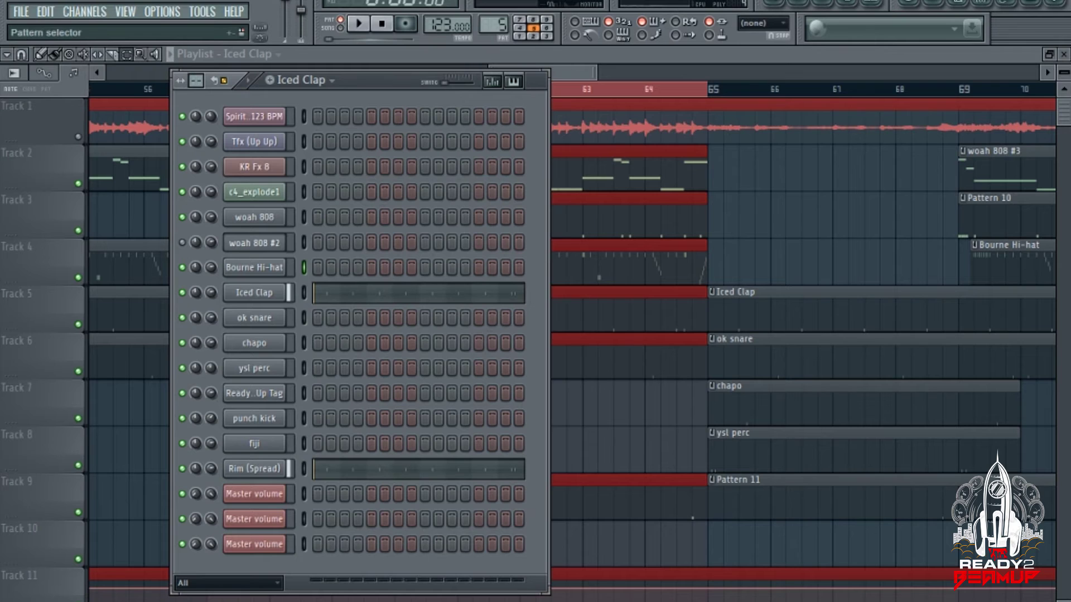
- Play pattern 6, ok snare, and pattern 7, chapo, one after the other from the channel rack
drag(494, 24, 494, 19)
key(space)
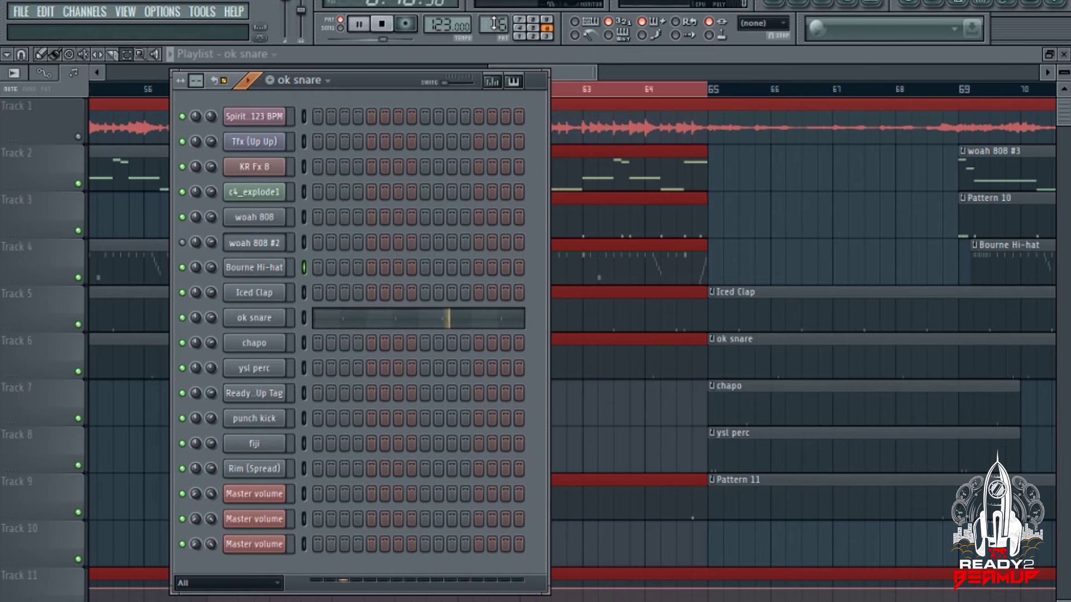
key(space)
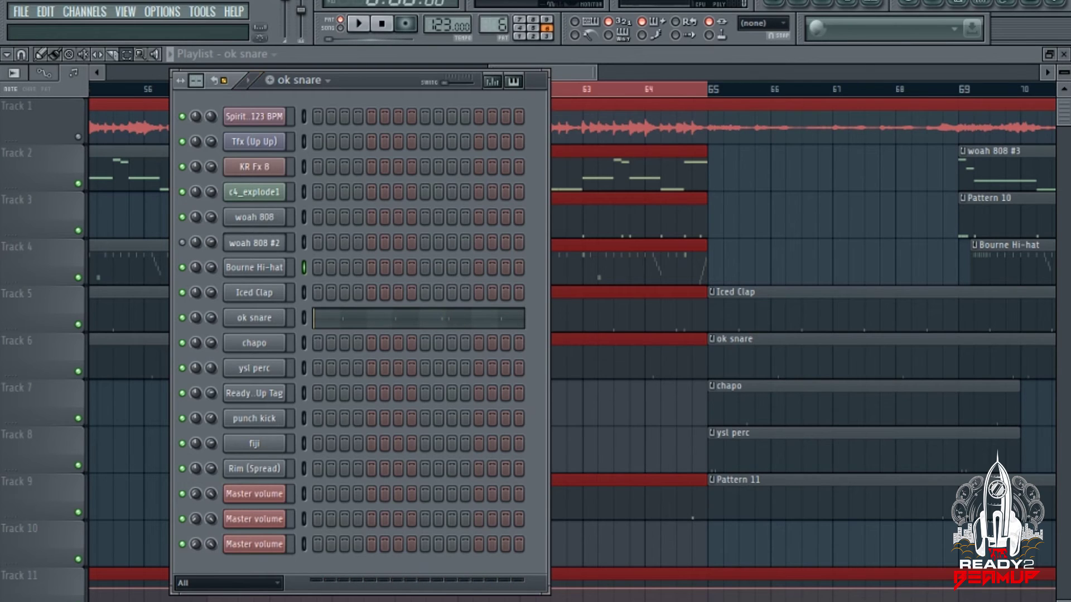
scroll(487, 24, up, 1)
key(space)
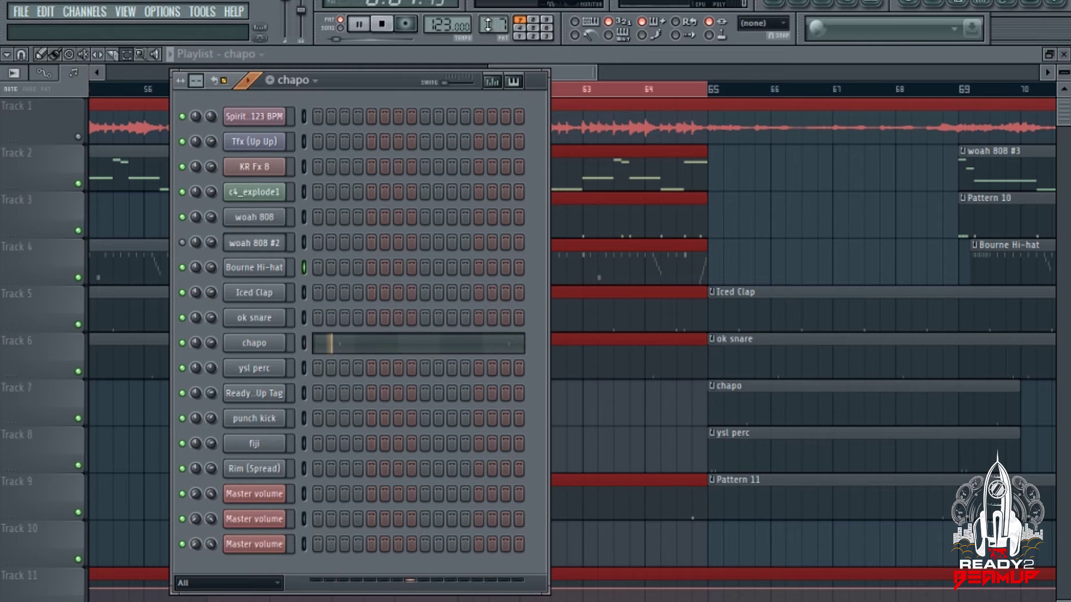
key(space)
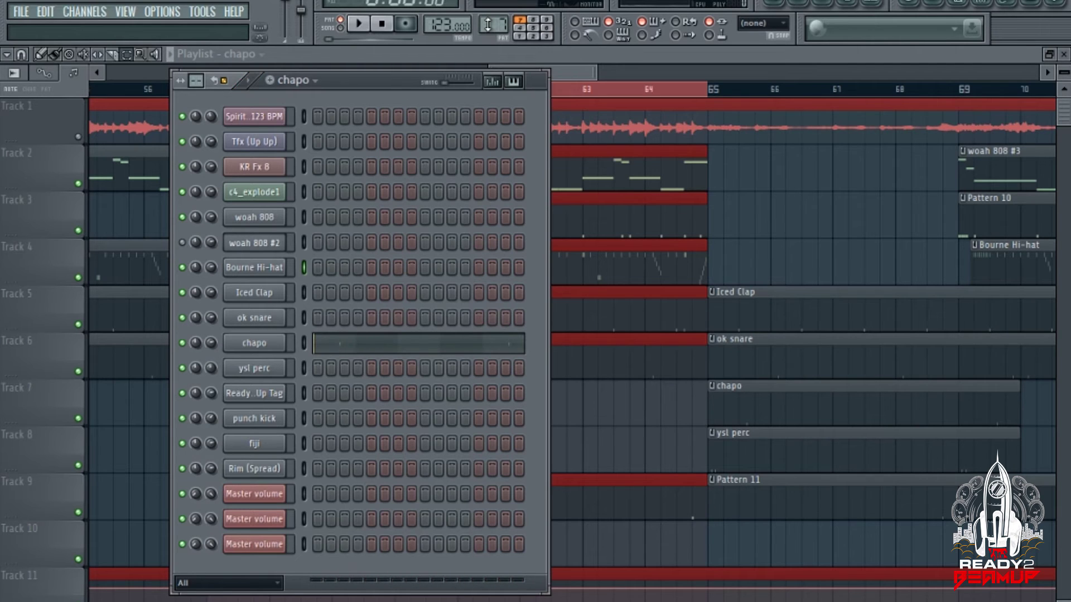
- Switch to pattern 8, ysl perc, play it with its notes in the piano roll, then return to the channel rack
scroll(487, 24, up, 1)
key(space)
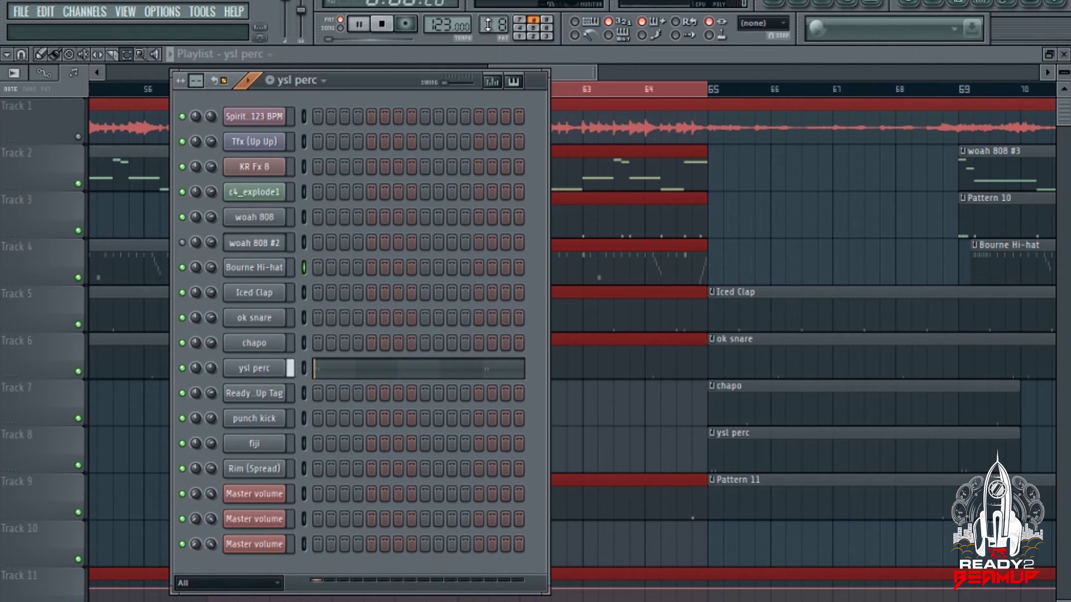
click(435, 369)
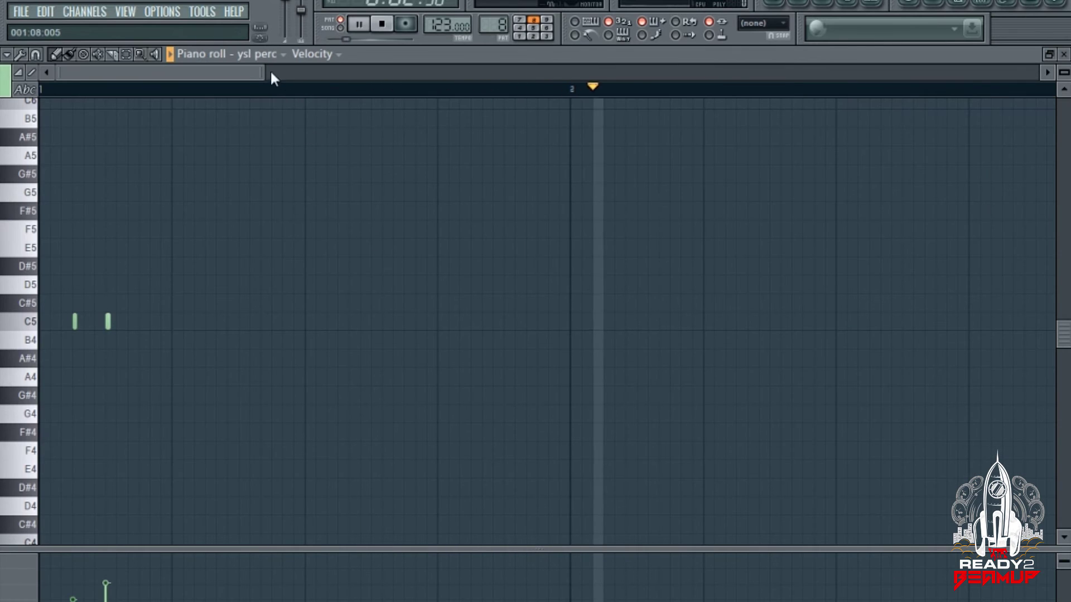
drag(266, 71, 795, 112)
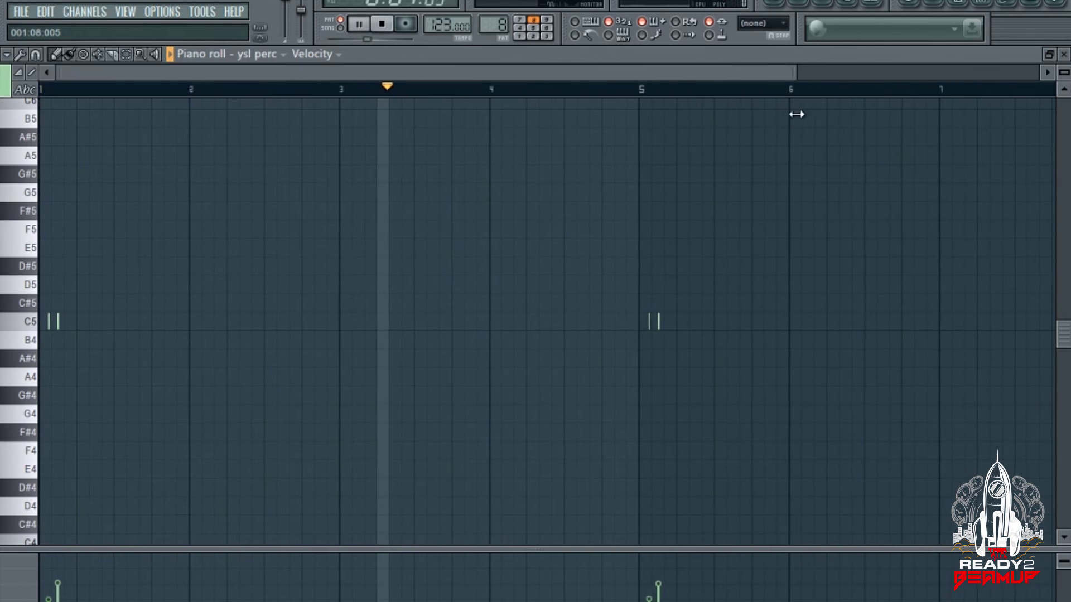
click(1064, 54)
key(space)
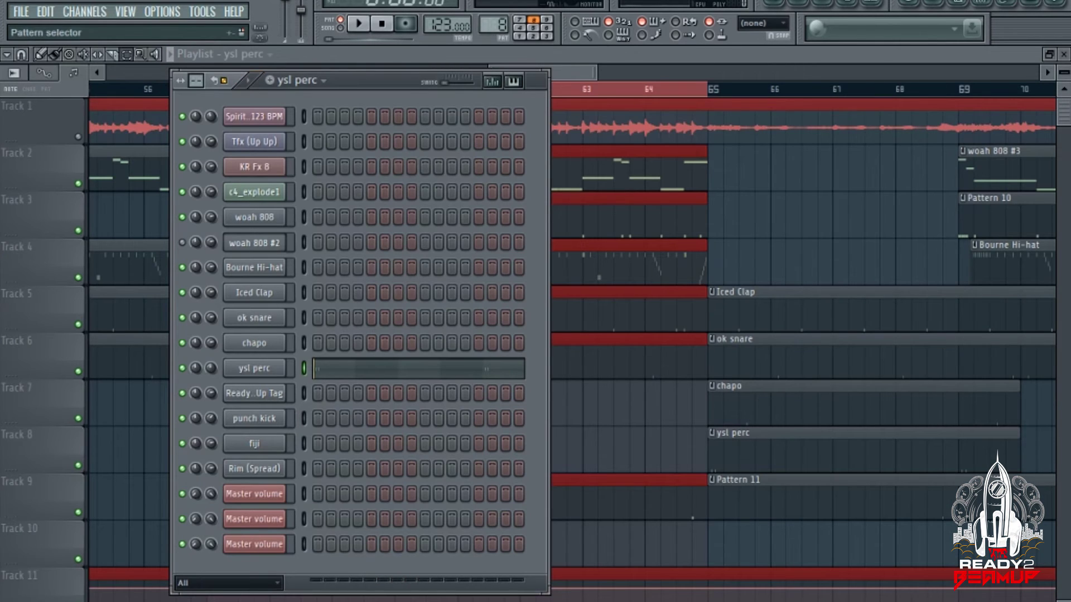
- Switch to pattern 9 and play its punch kick with all the notes shown in the piano roll
scroll(488, 25, up, 1)
key(space)
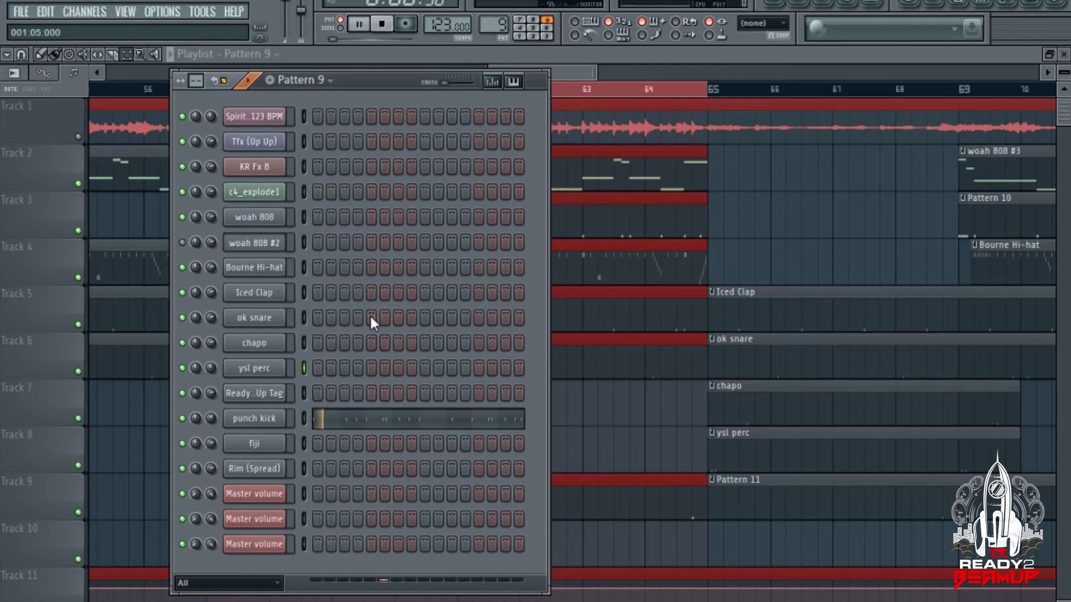
click(349, 421)
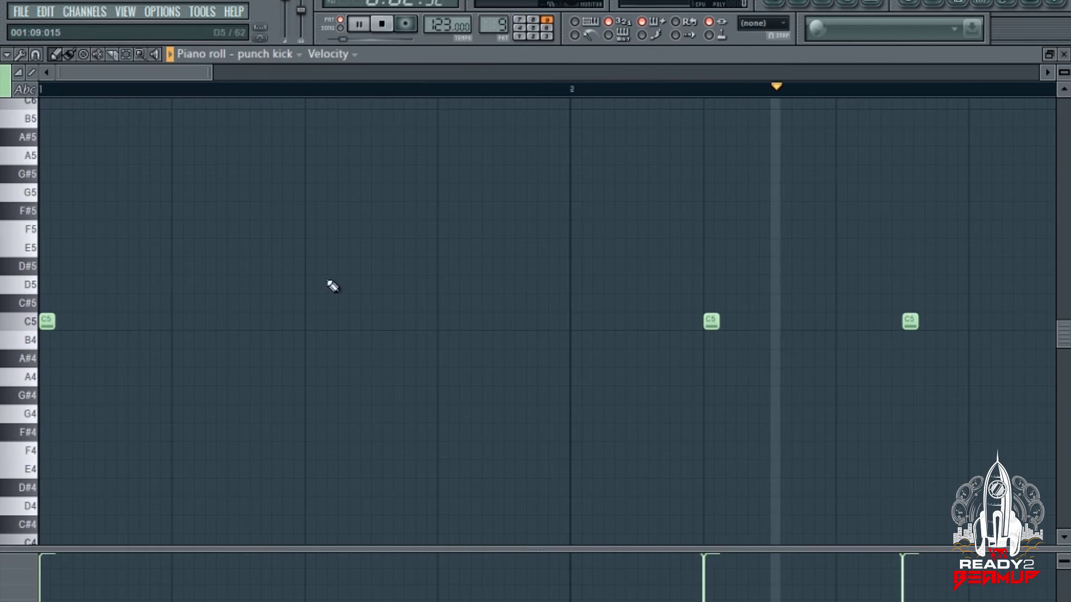
drag(214, 71, 884, 88)
- Examine the mixer effects on the punch kick and woah 808 tracks, then stop playback and return to the channel rack
click(883, 9)
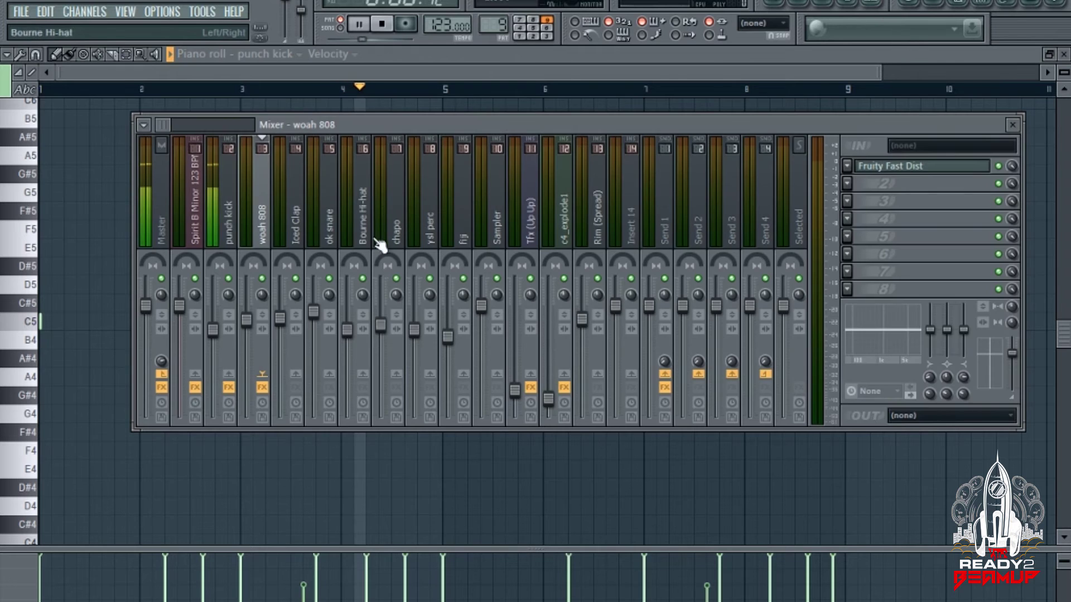
click(226, 223)
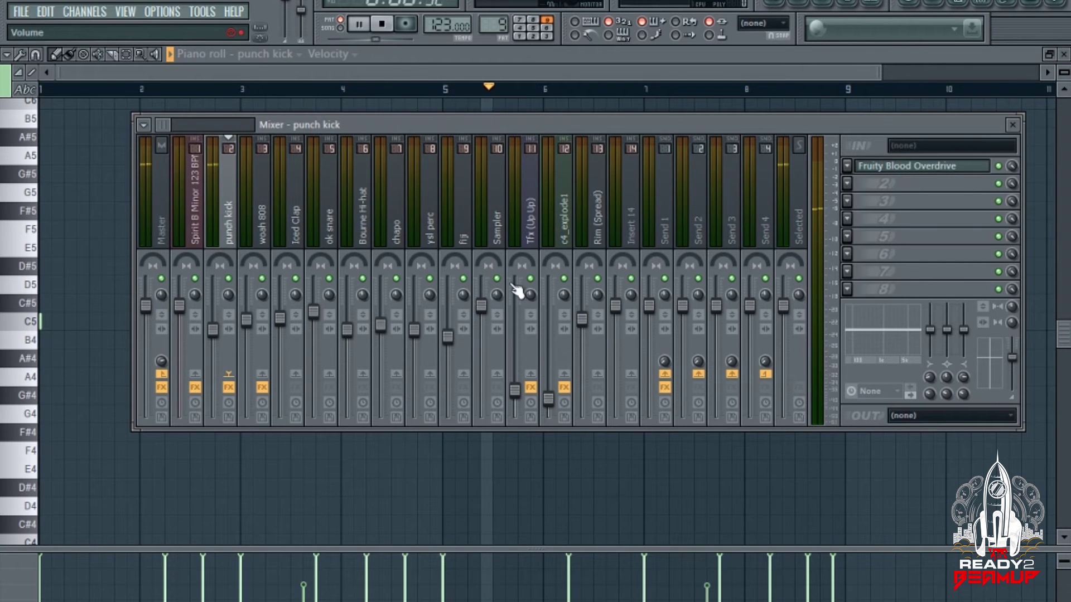
click(265, 229)
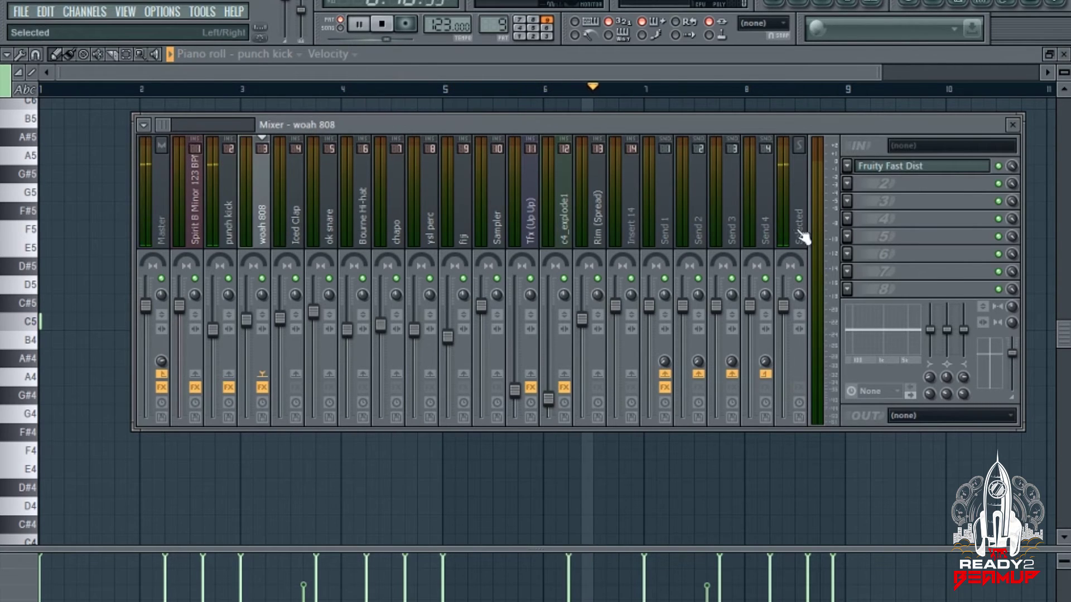
click(230, 218)
key(F9)
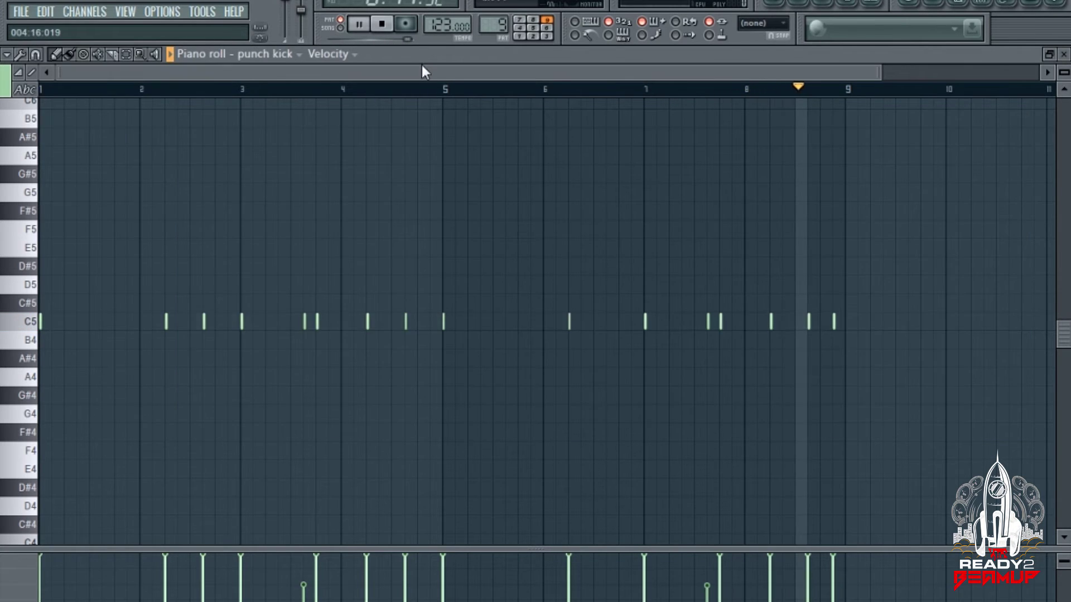
key(space)
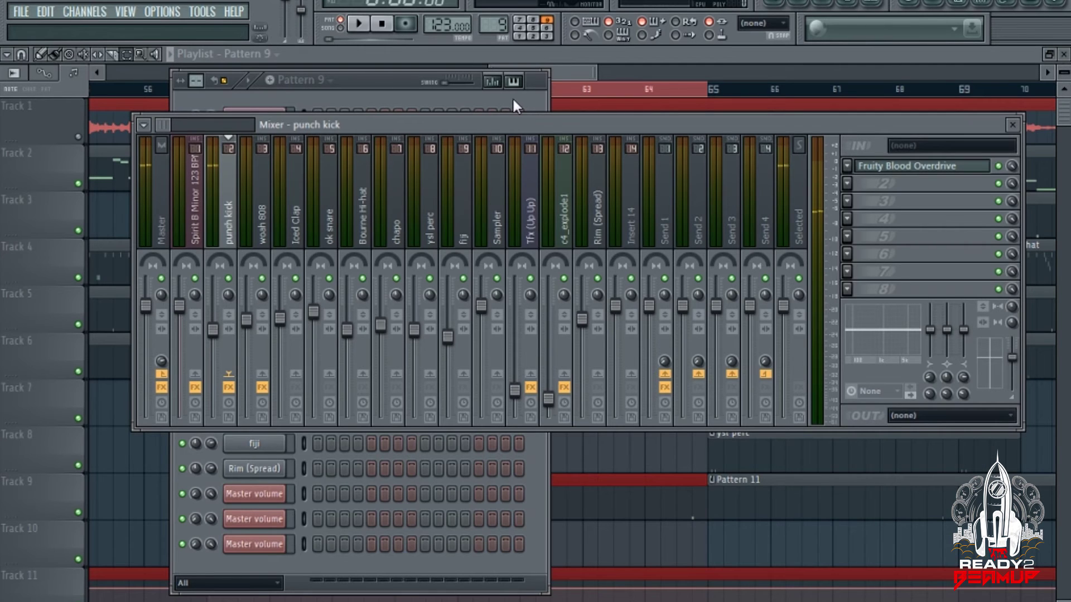
click(513, 99)
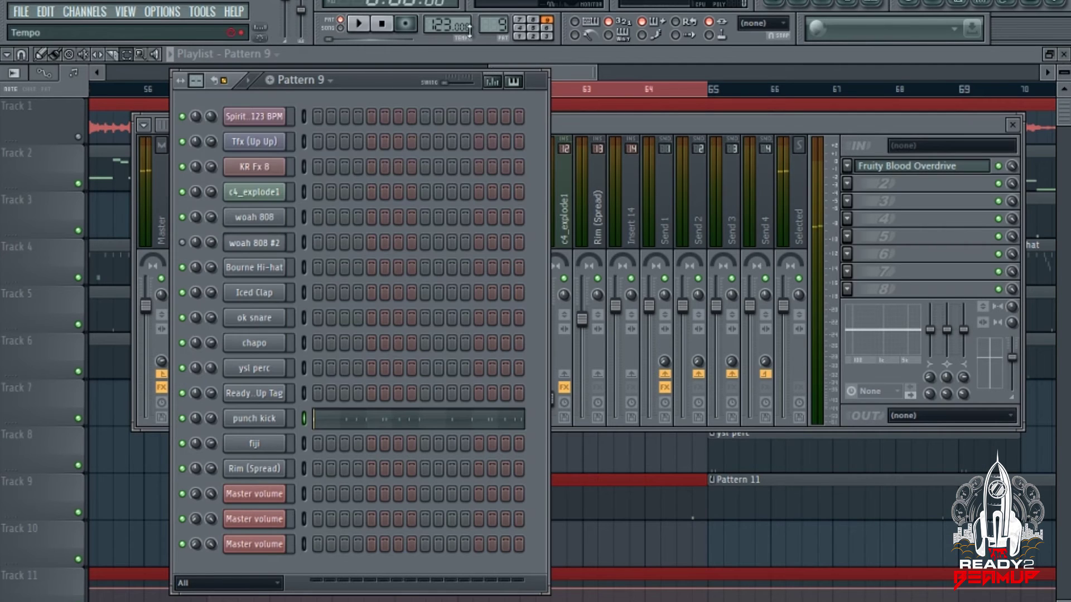
- Switch to pattern 10, play its punch kick with all notes in the piano roll, then return to the channel rack
drag(493, 24, 493, 19)
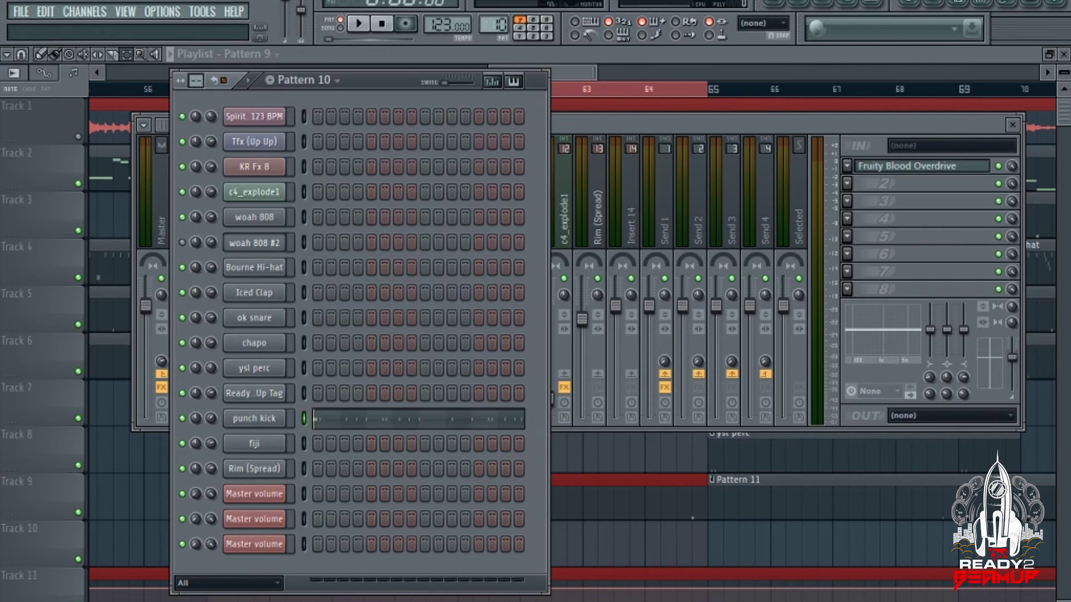
key(space)
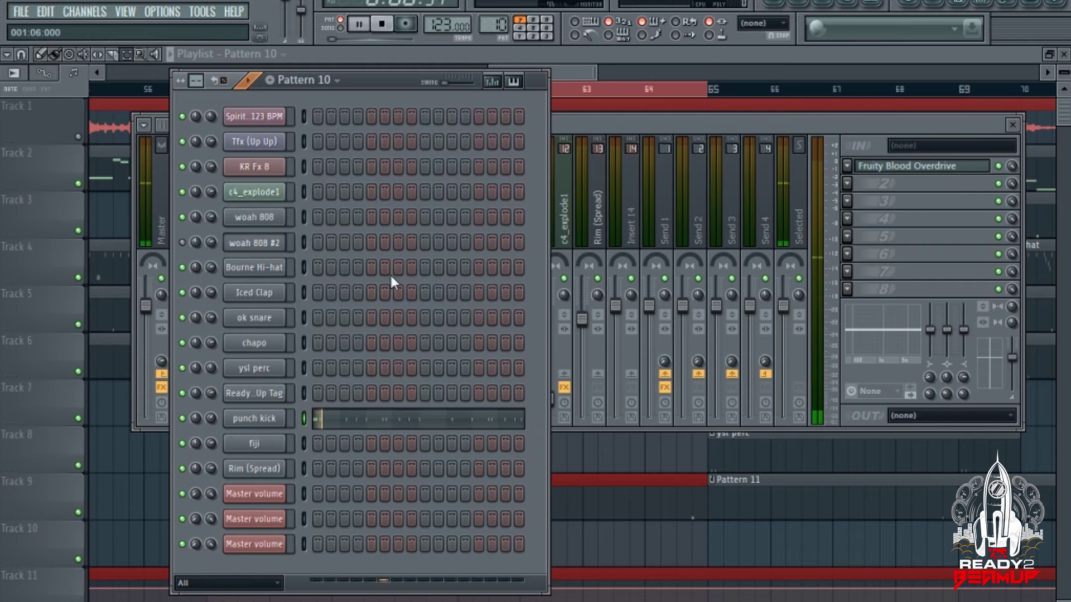
click(370, 418)
drag(215, 76, 738, 122)
key(space)
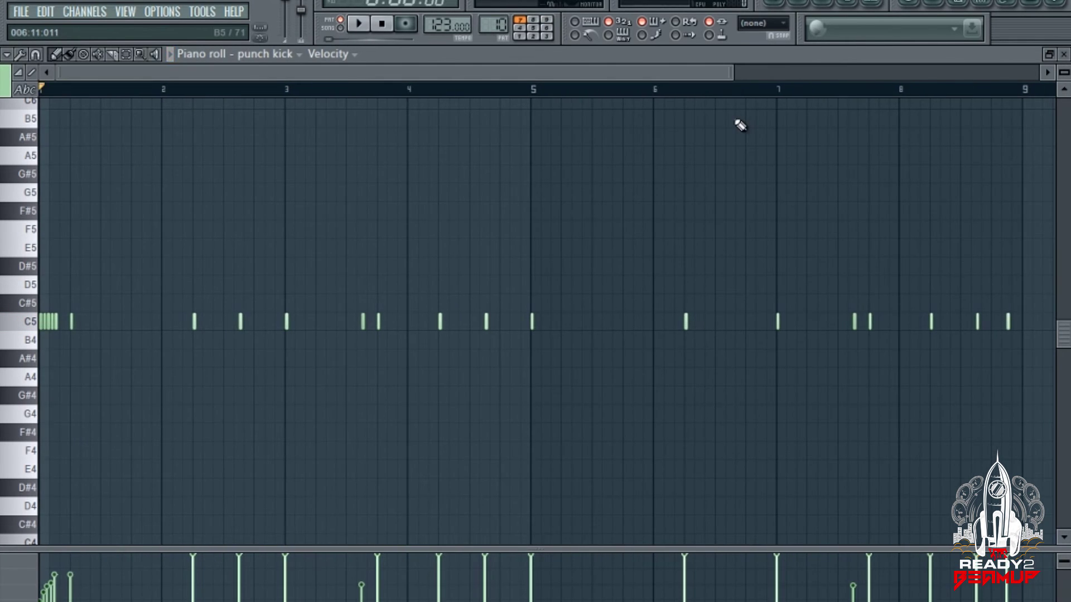
click(1063, 54)
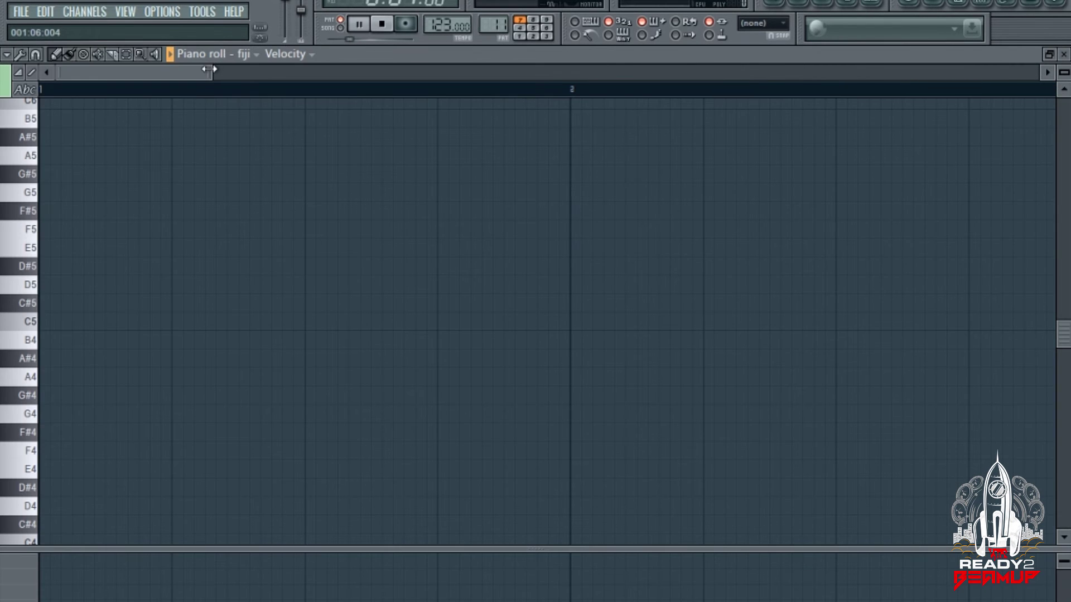
- Play pattern 11, fiji, with all its notes in the piano roll, and play pattern 12's producer tag from the channel rack
drag(211, 71, 865, 165)
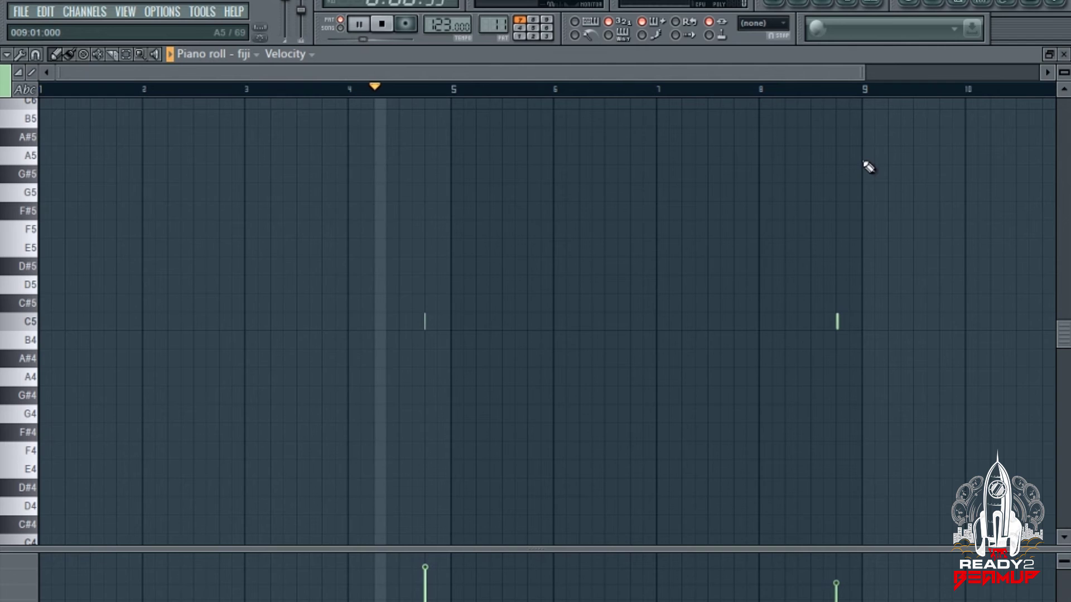
key(space)
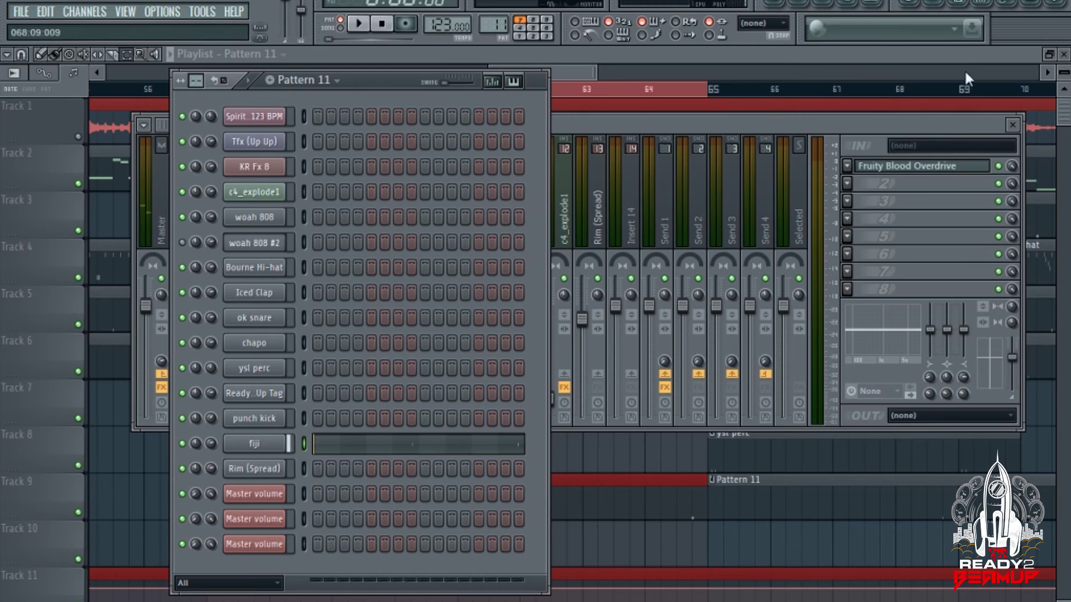
scroll(496, 25, up, 1)
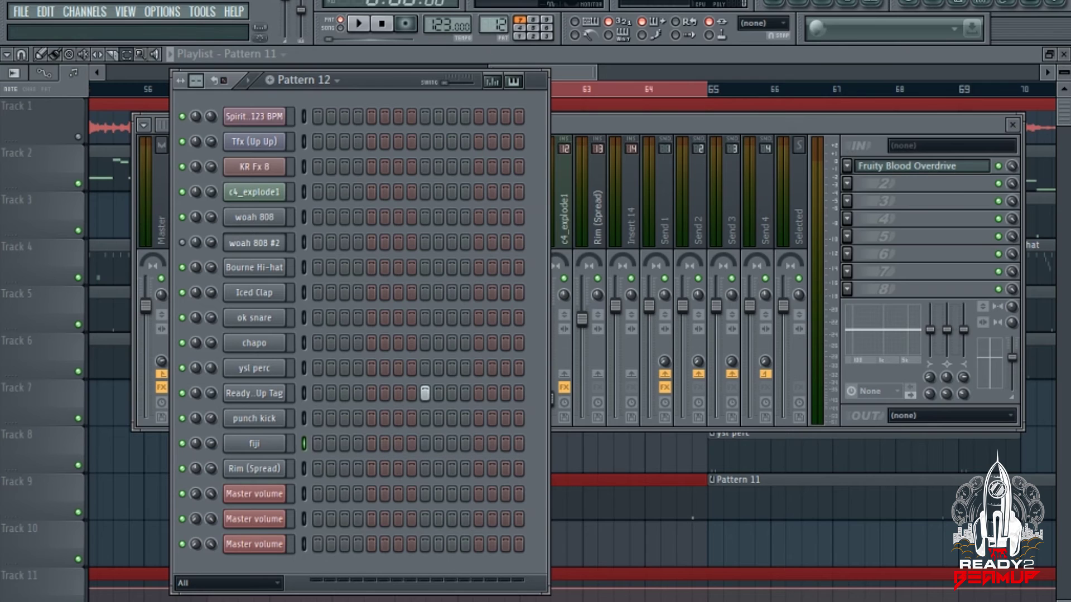
key(space)
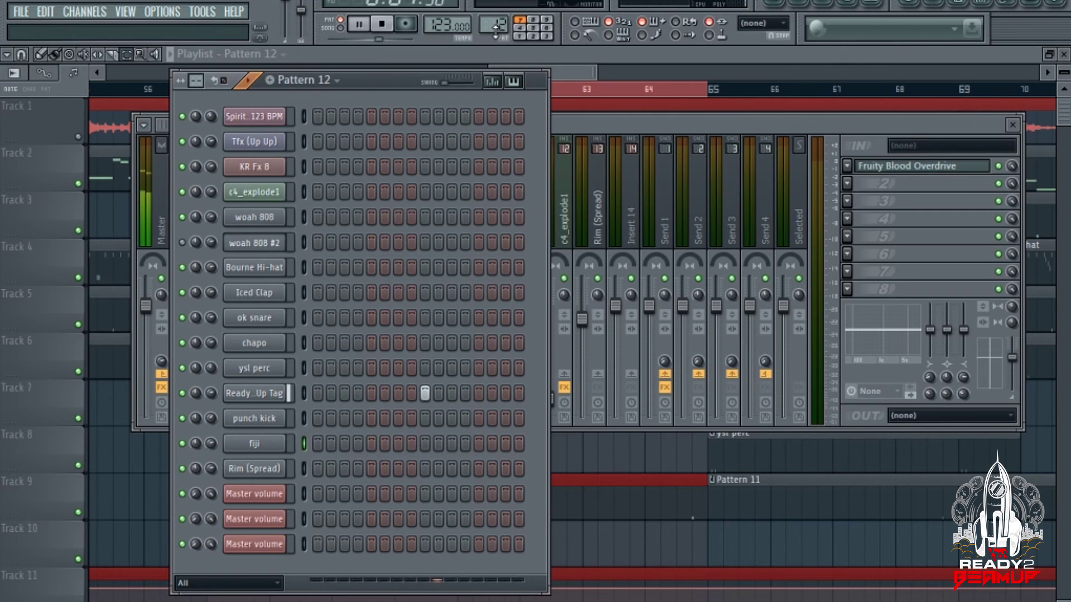
key(space)
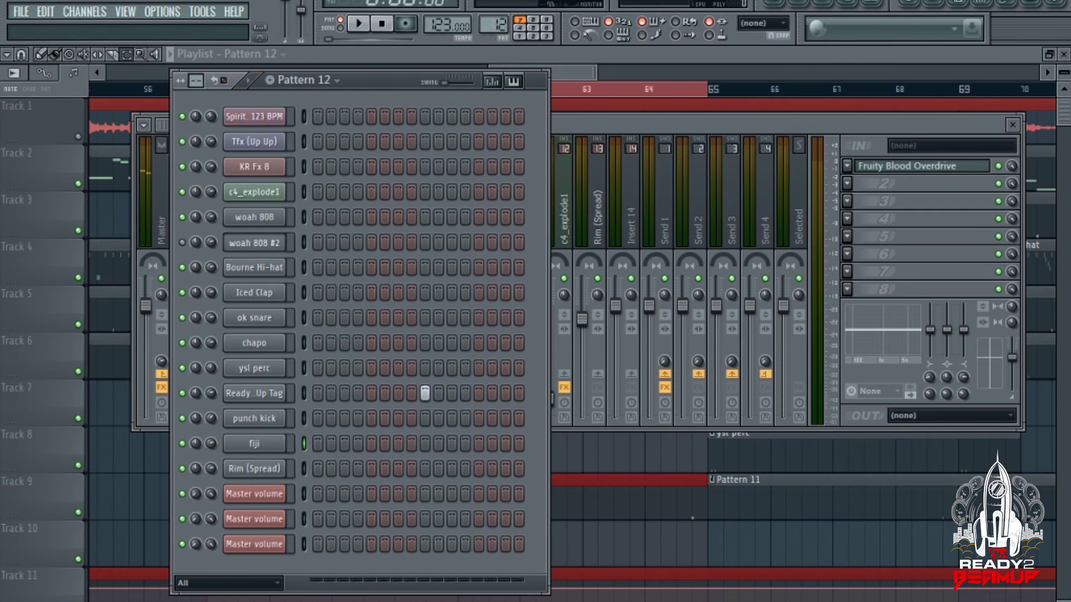
- Switch back to pattern 1, woah 808, clear the playlist view, and play the selected bars 57 to 65 in song mode
scroll(495, 25, up, 1)
drag(495, 25, 494, 51)
click(525, 54)
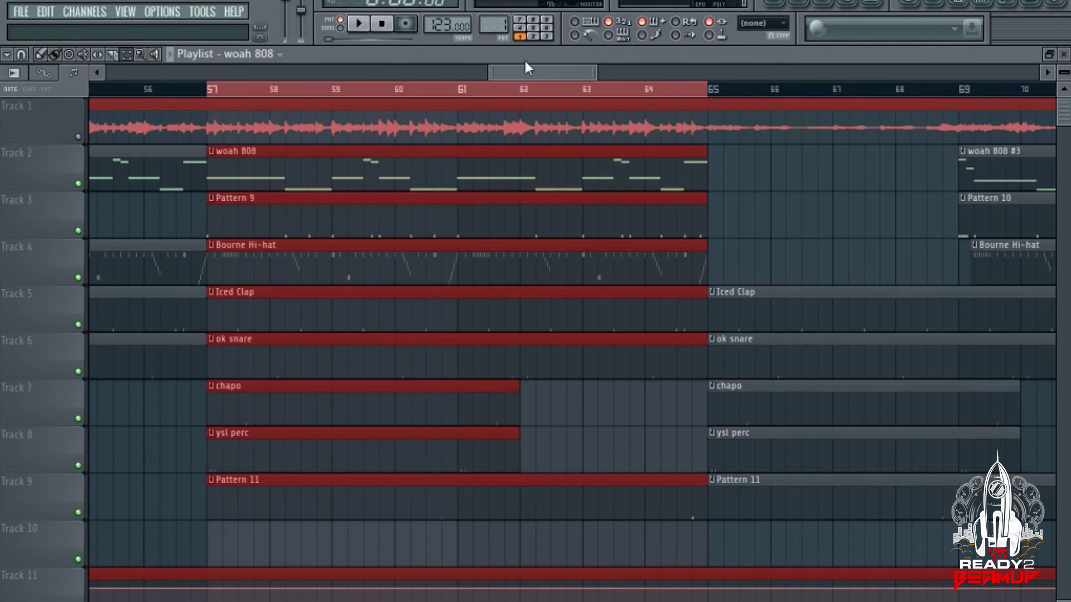
click(340, 27)
click(359, 25)
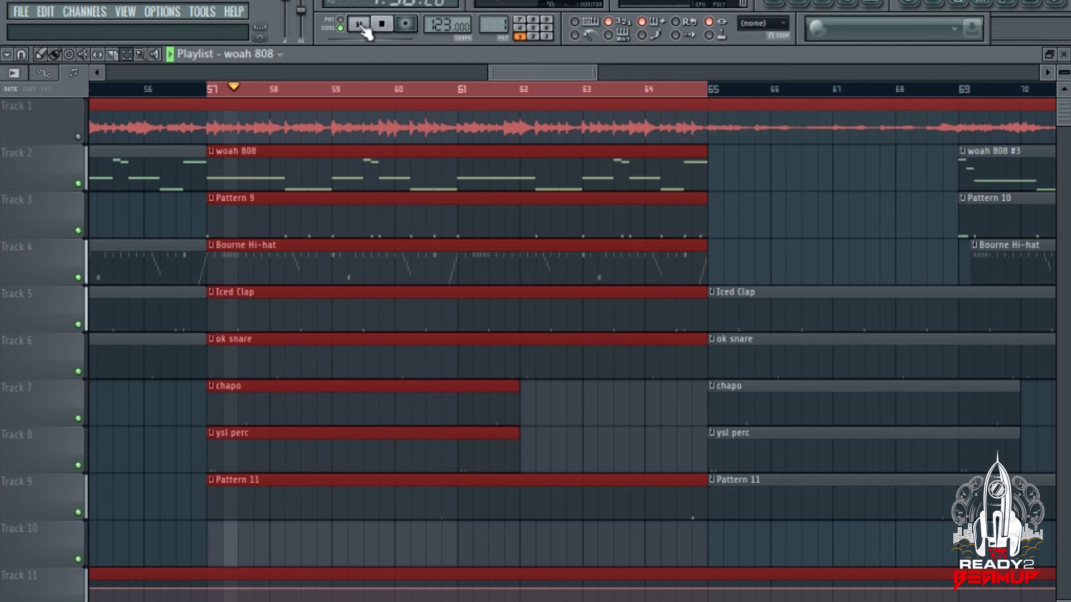
click(360, 25)
- Unmute Track 1 in the playlist and play the selected section with the melody and drums together
drag(490, 68, 110, 68)
click(78, 137)
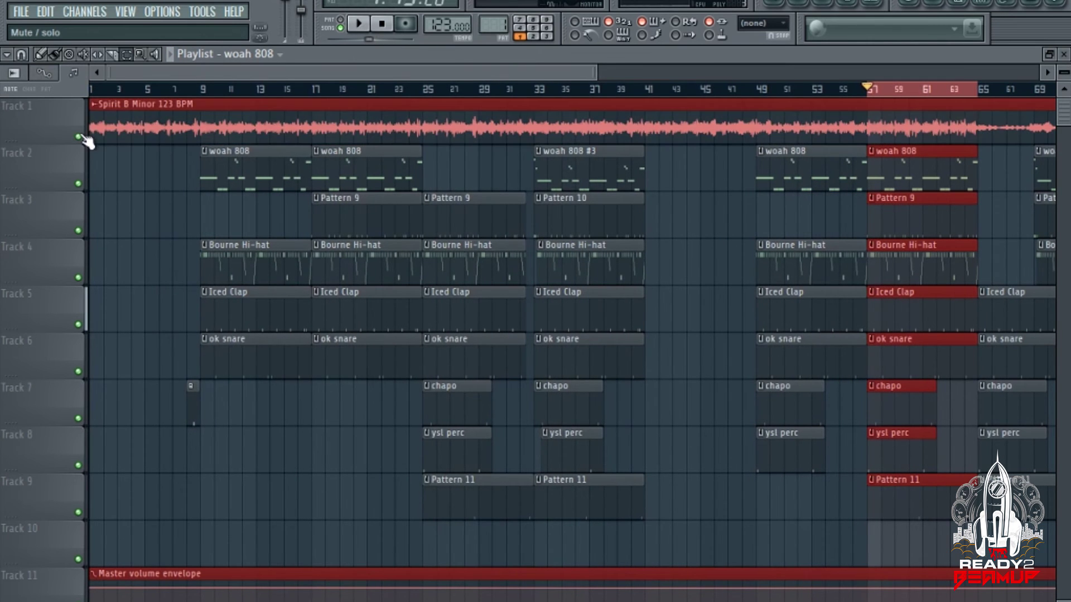
key(space)
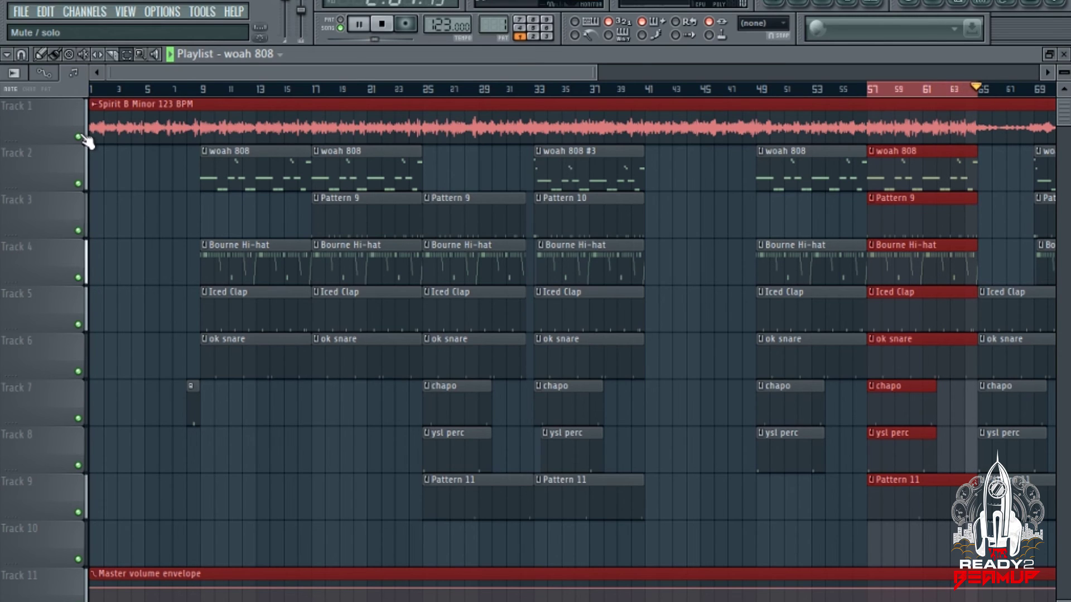
key(space)
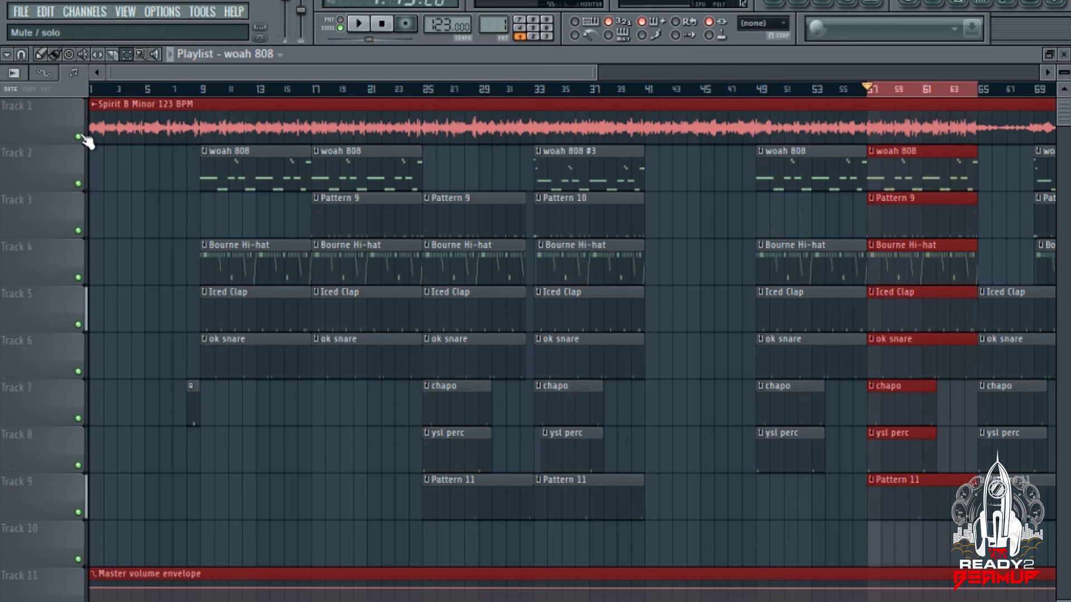
- Clear the time selection in the playlist and play the whole song from the beginning
ctrl+click(869, 92)
click(382, 23)
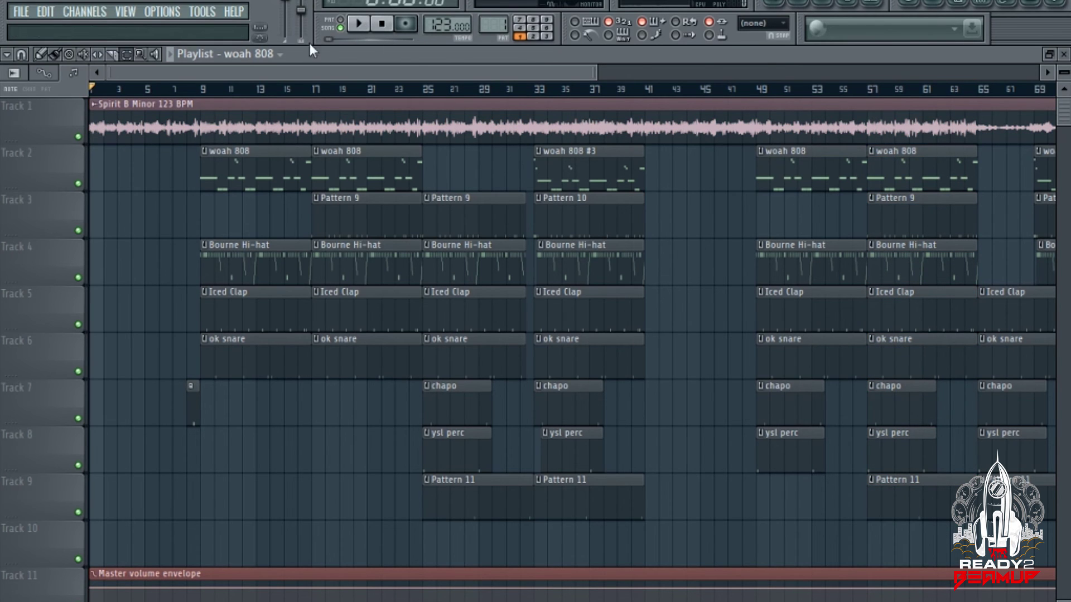
click(359, 26)
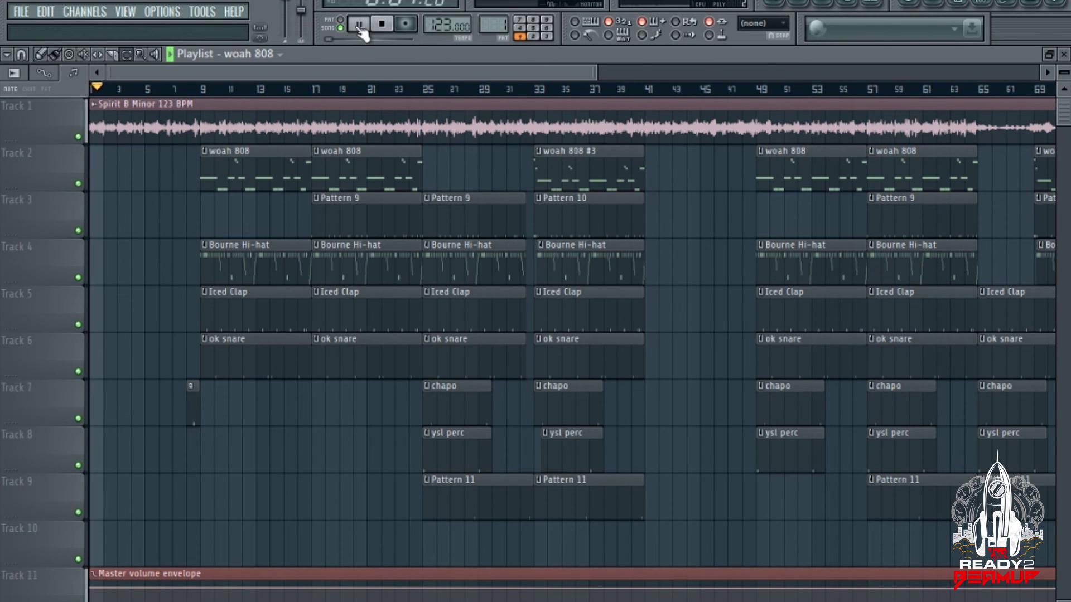